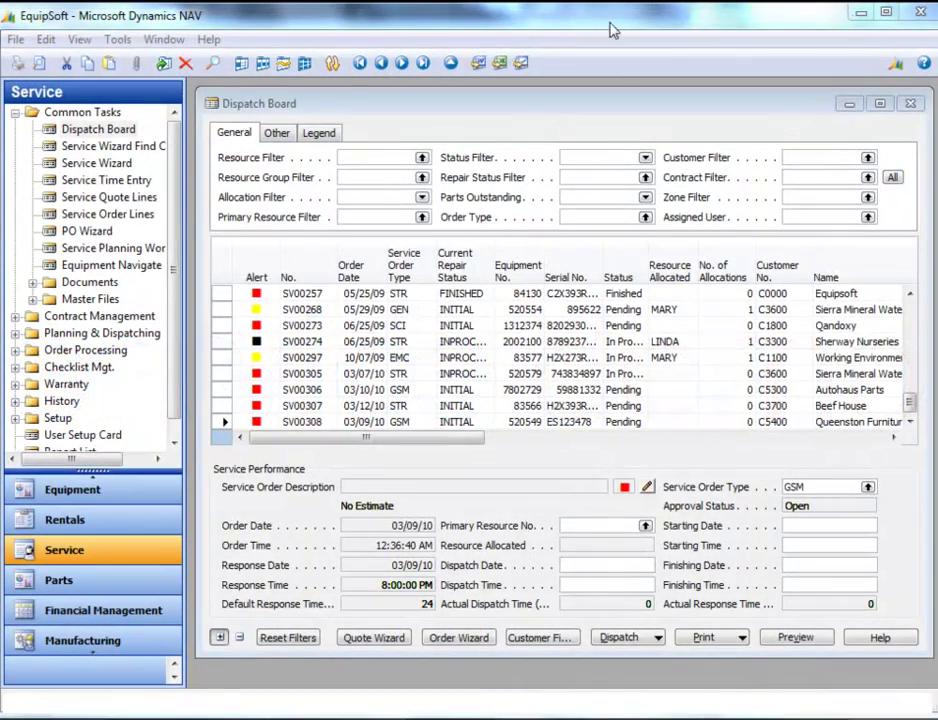
Look up the customer from the Dispatch Board with the Customer Finder, using equipment number 520537
click(293, 102)
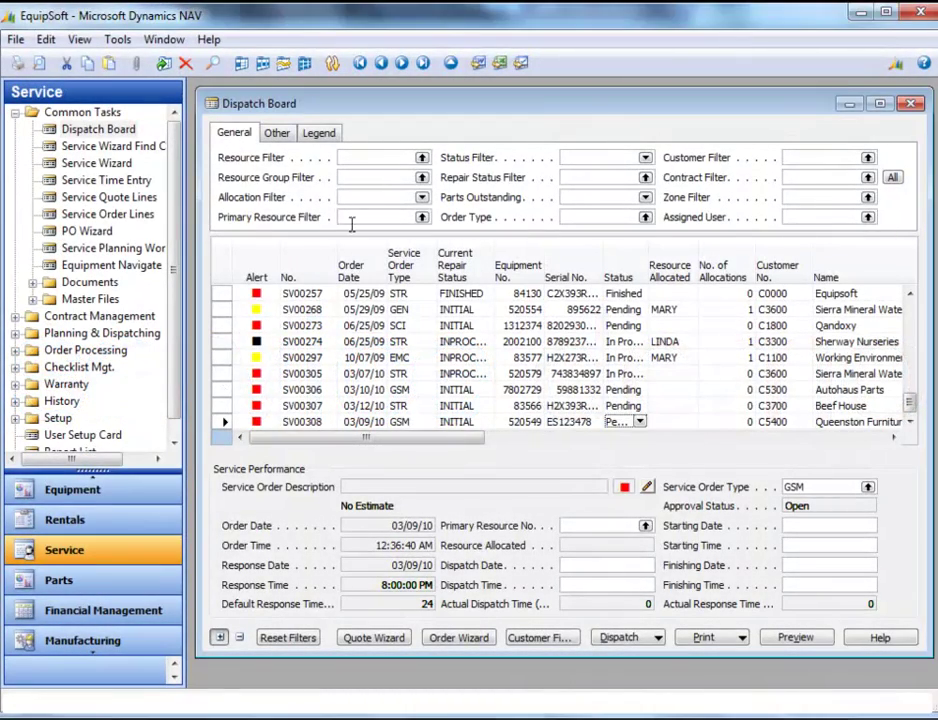
click(540, 638)
click(613, 446)
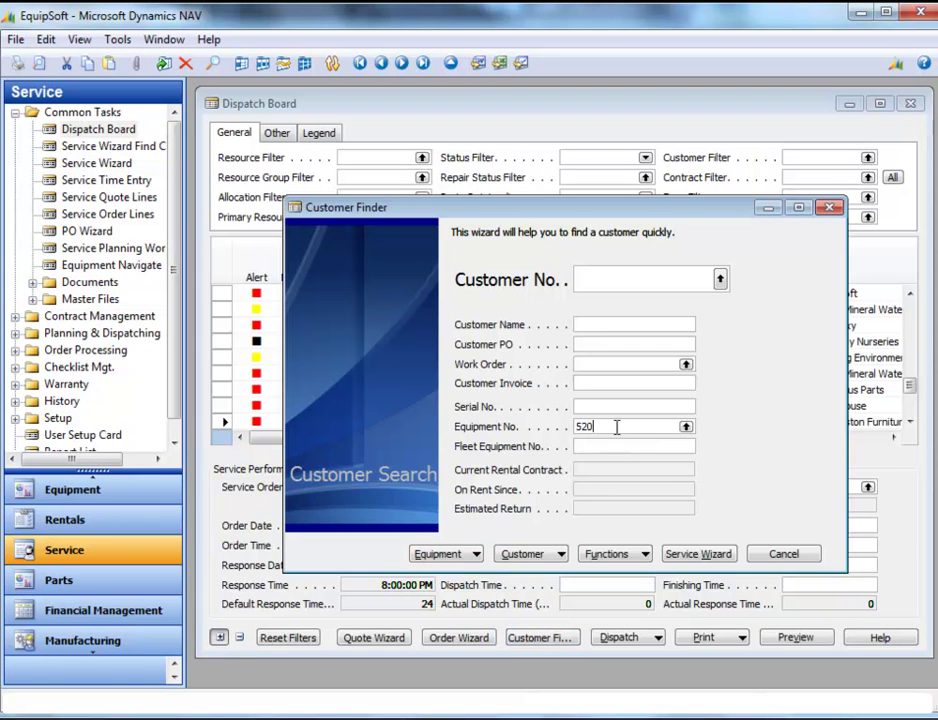
click(616, 427)
text(520537)
key(Tab)
click(670, 283)
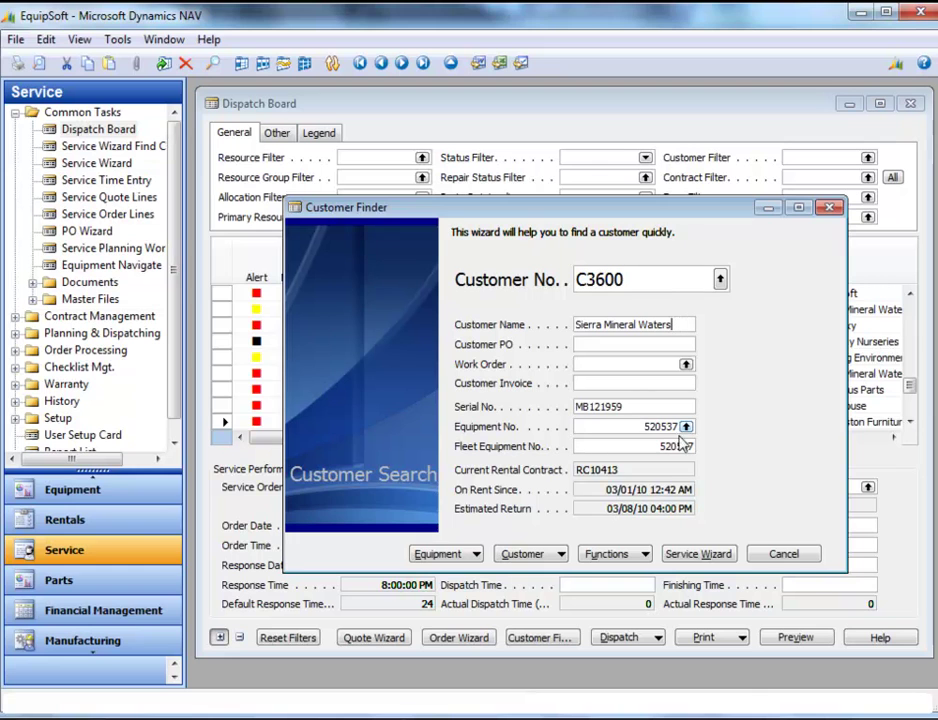
key(Tab)
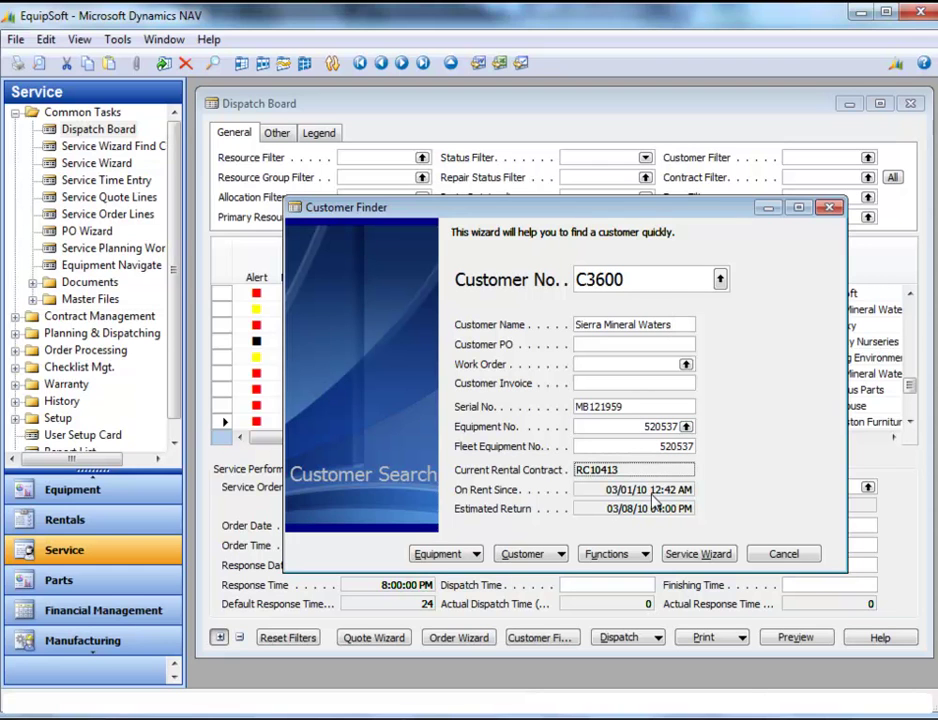
key(Tab)
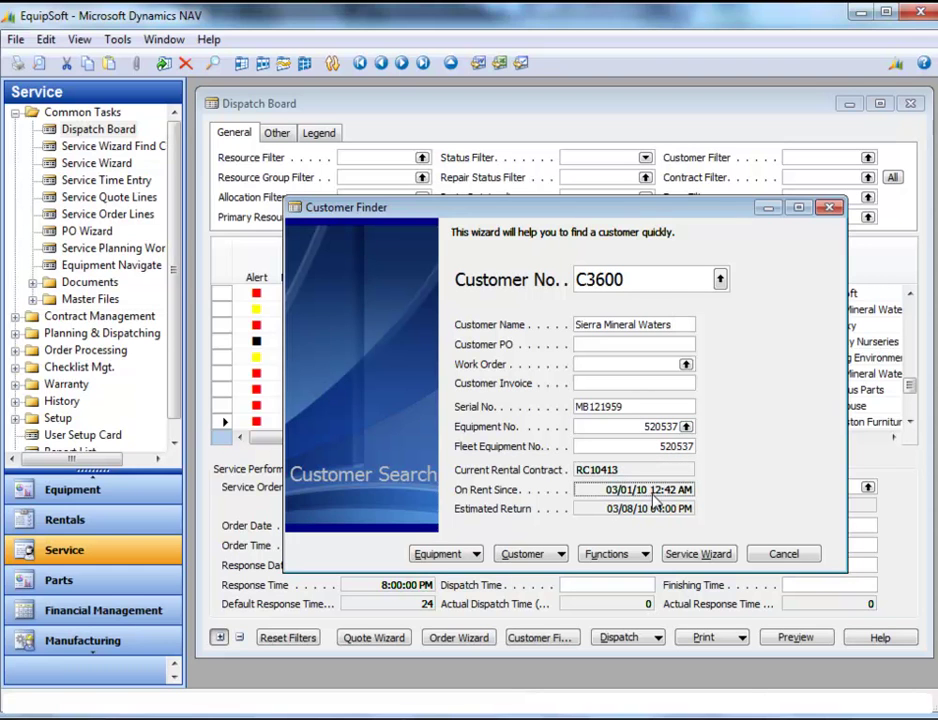
Create a service order for the found customer with the description "Brake fluid leaking" and the caller's name
click(699, 556)
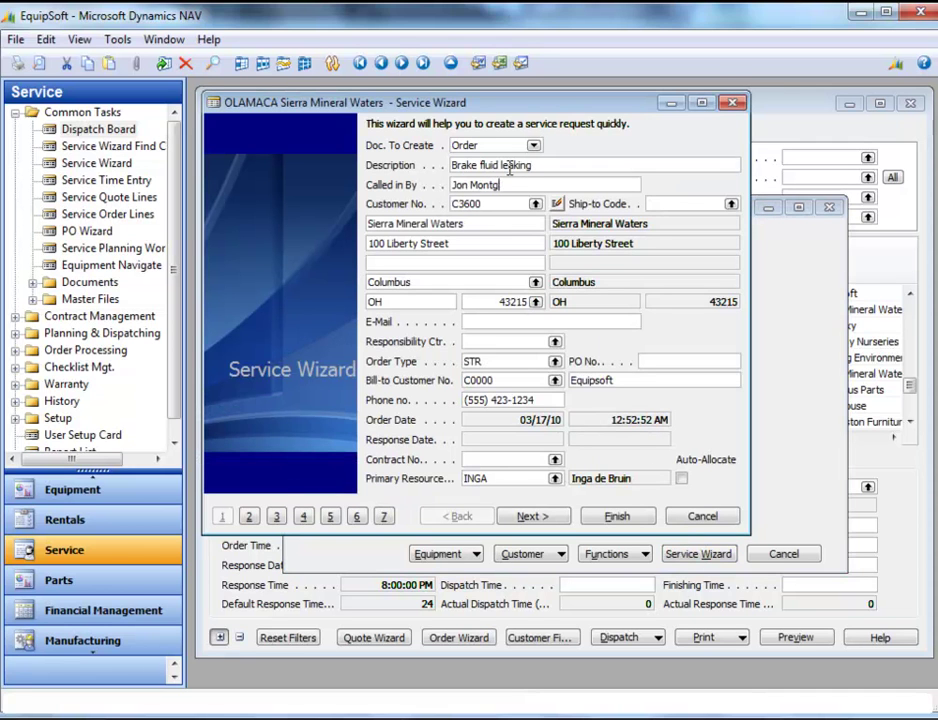
text(y)
key(Tab)
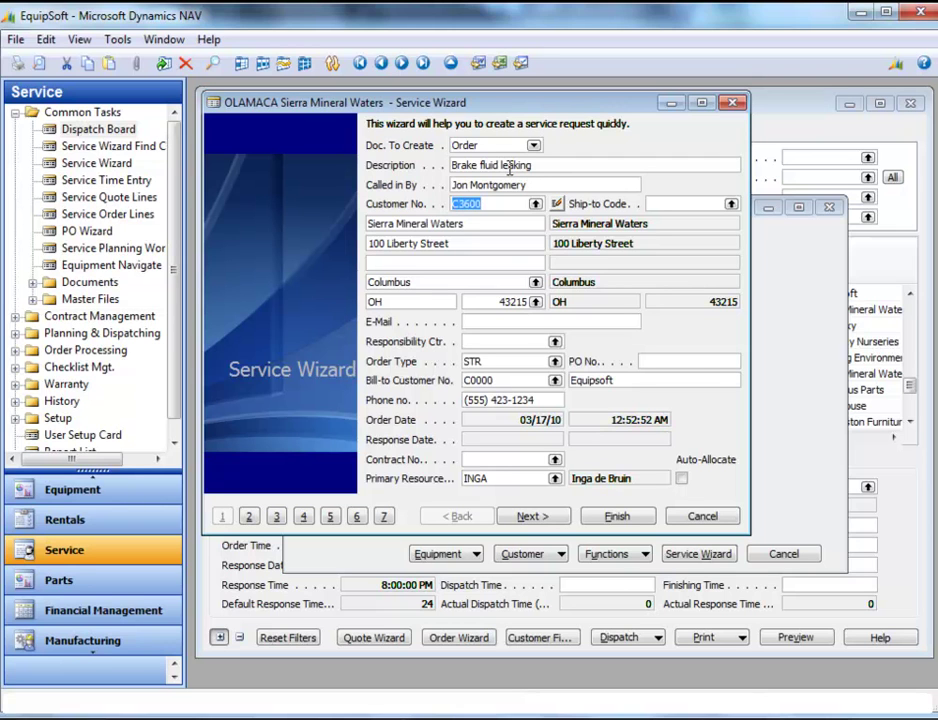
click(642, 381)
click(619, 516)
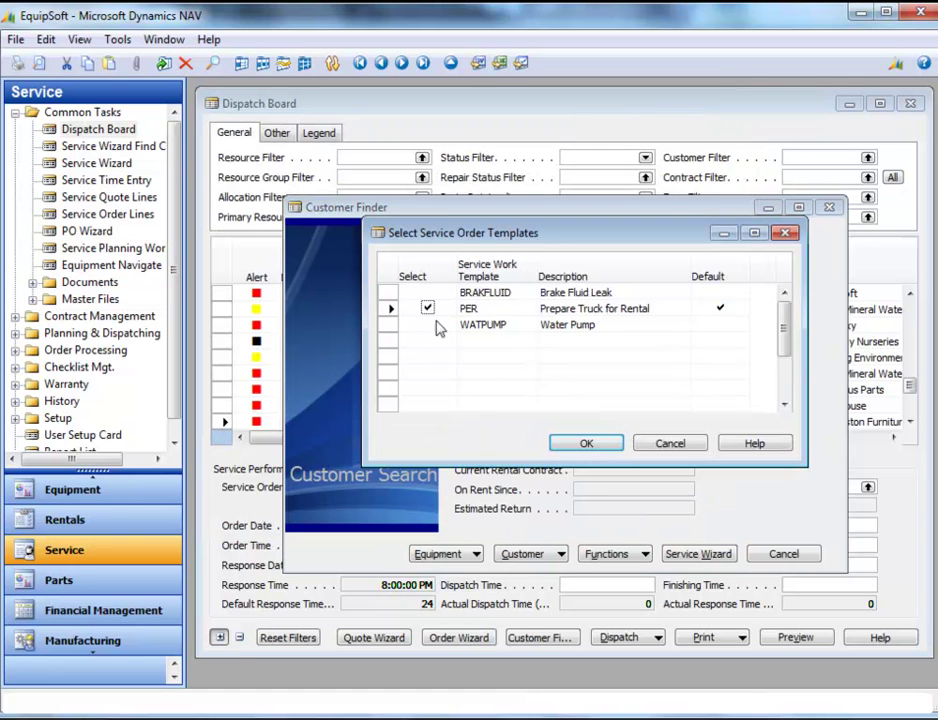
Apply the BRAKFLUID service order template in place of the default PER template
click(427, 292)
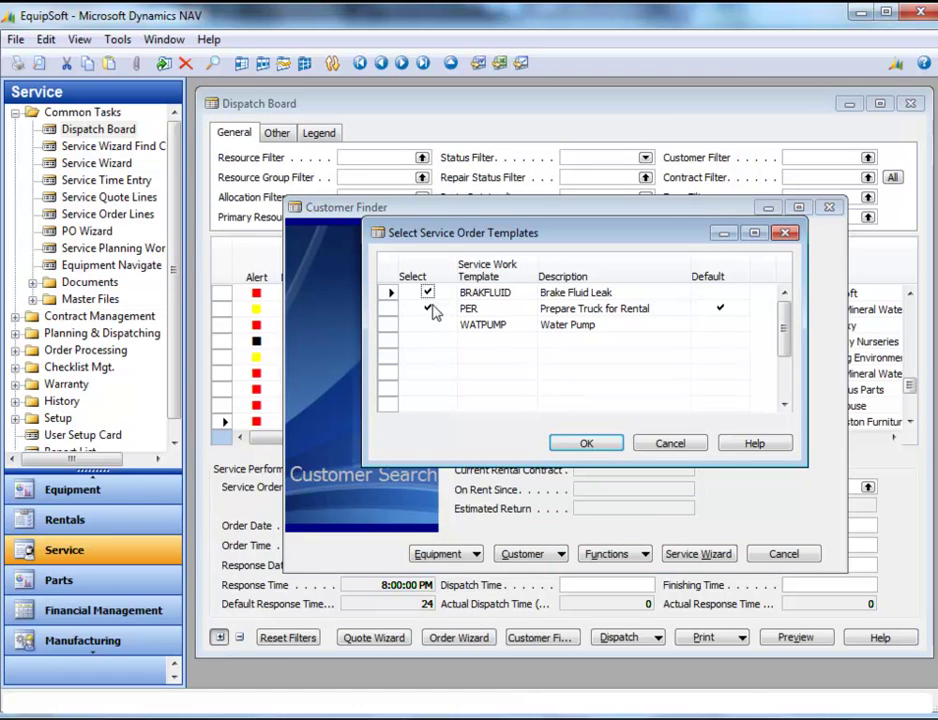
click(429, 308)
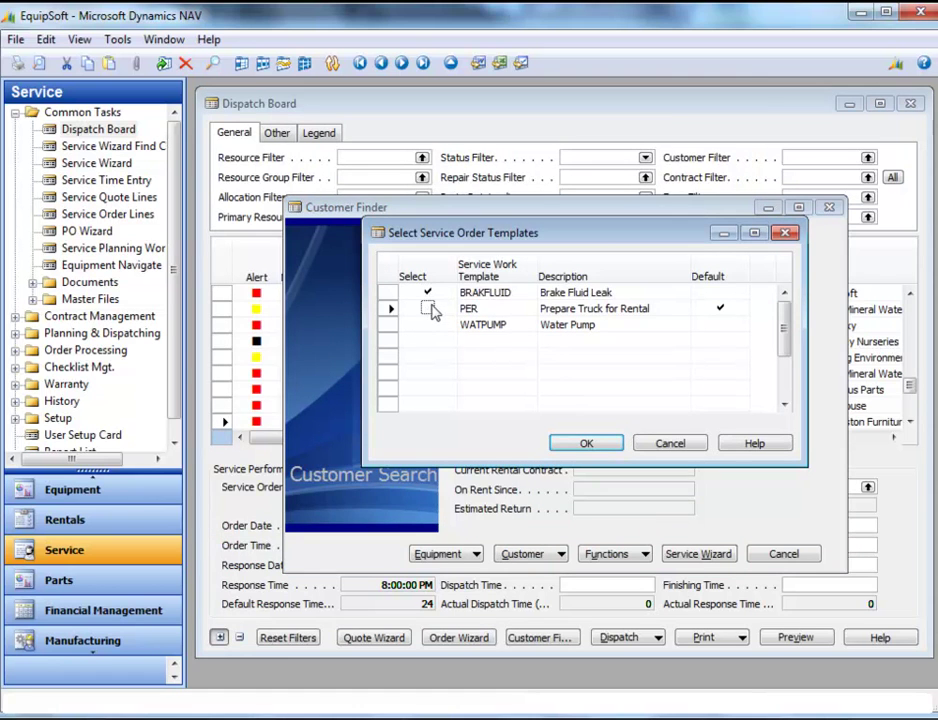
click(585, 444)
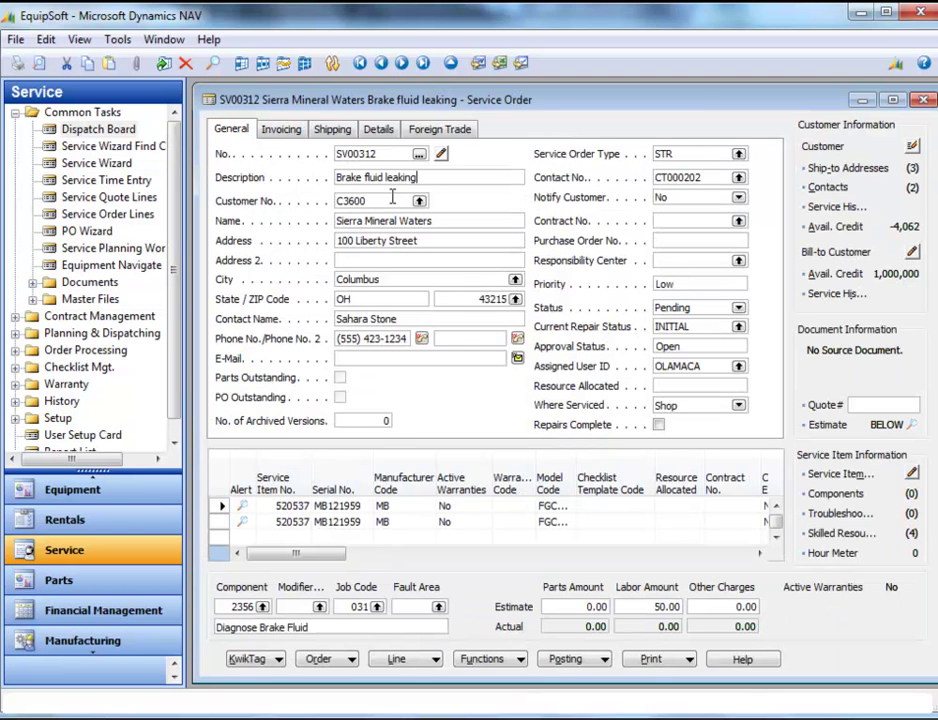
Choose a department code in the internal dimensions of the new service order's invoicing details
key(ctrl+Page_Down)
click(699, 202)
click(684, 249)
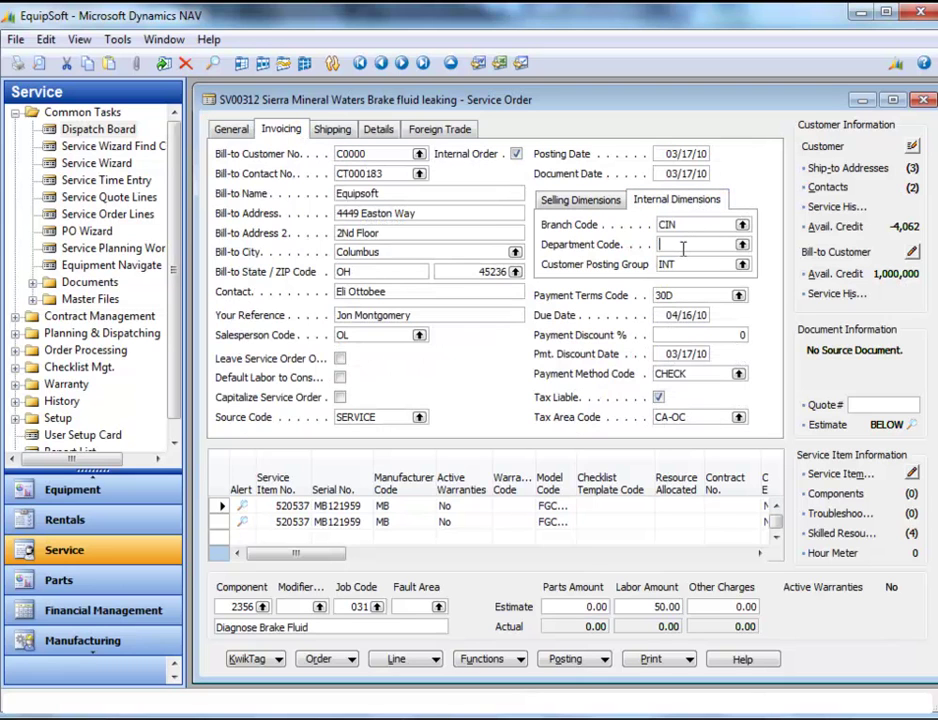
click(742, 250)
click(442, 330)
click(488, 509)
Allocate the green-priority resource who is skilled and in the customer's zone to the Diagnose Brake Fluid line for 03/17/10
click(380, 130)
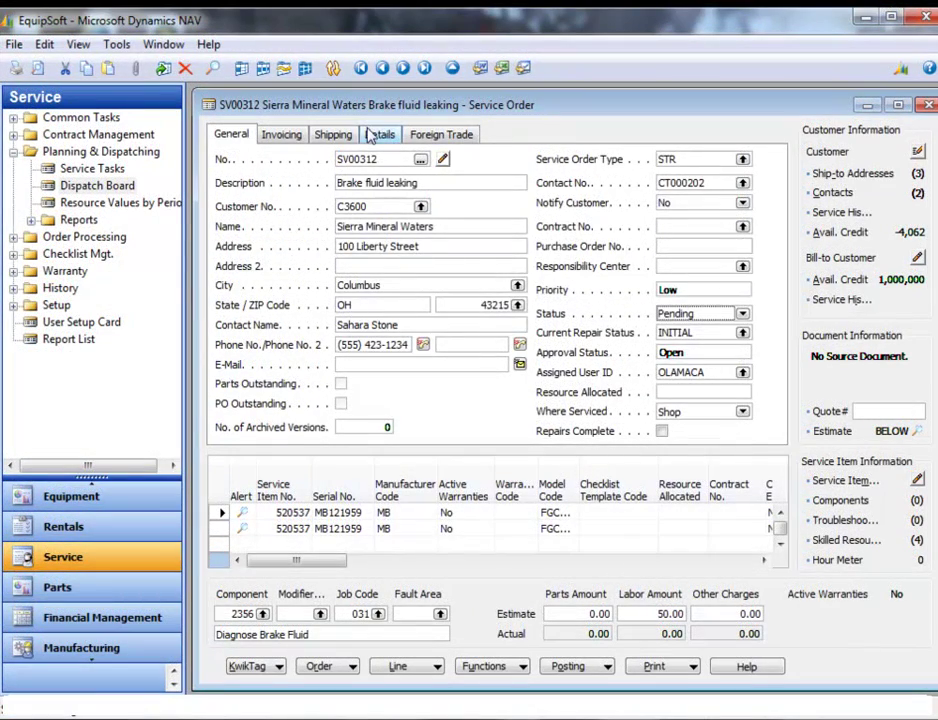
click(378, 134)
click(701, 517)
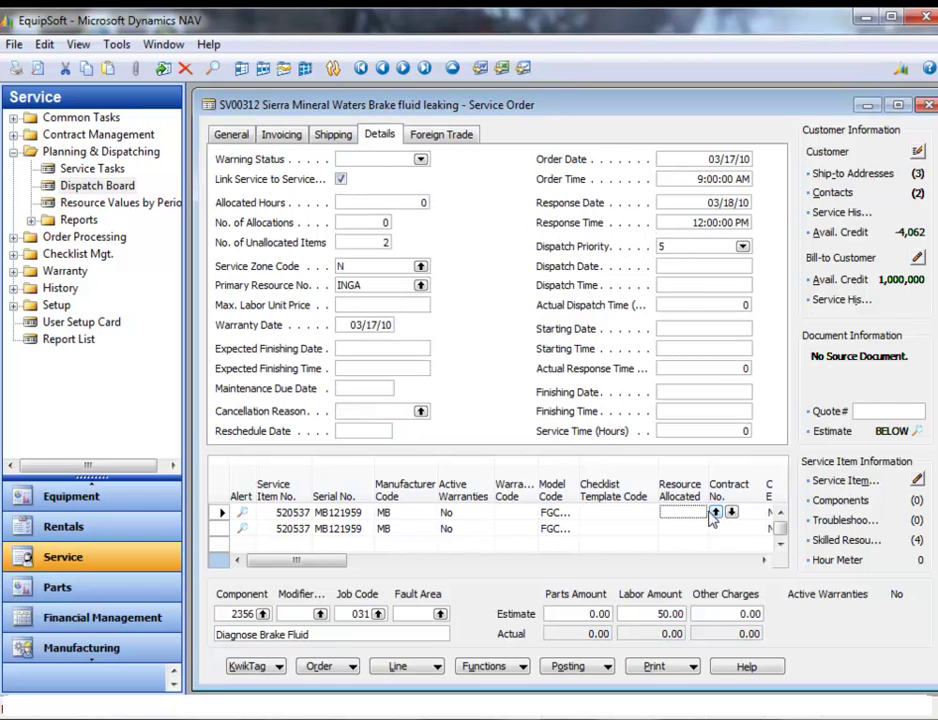
click(714, 517)
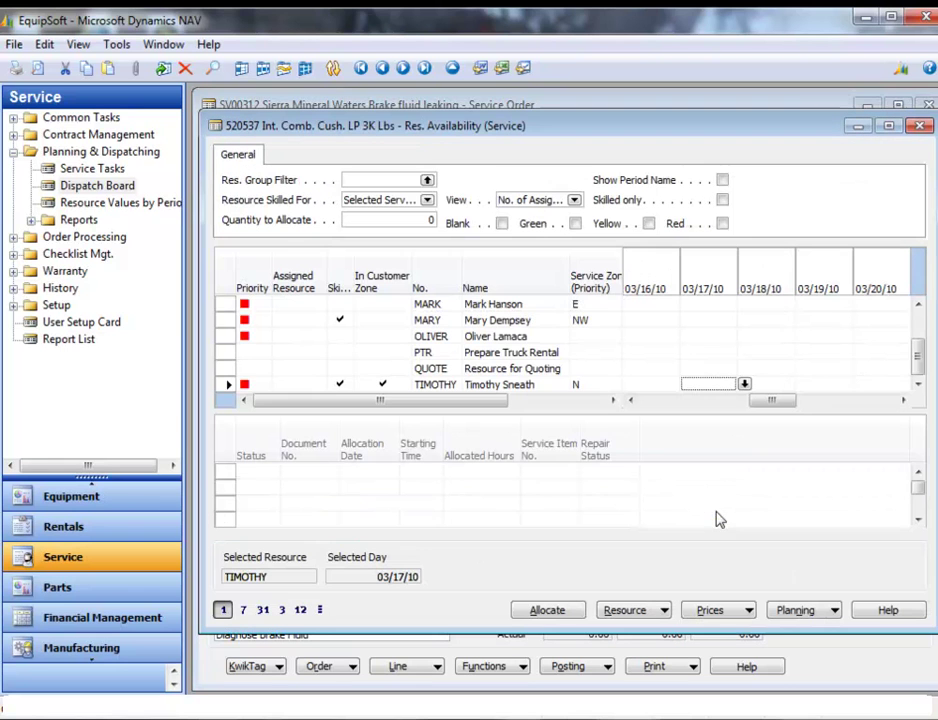
click(708, 339)
scroll(708, 346, up, 2)
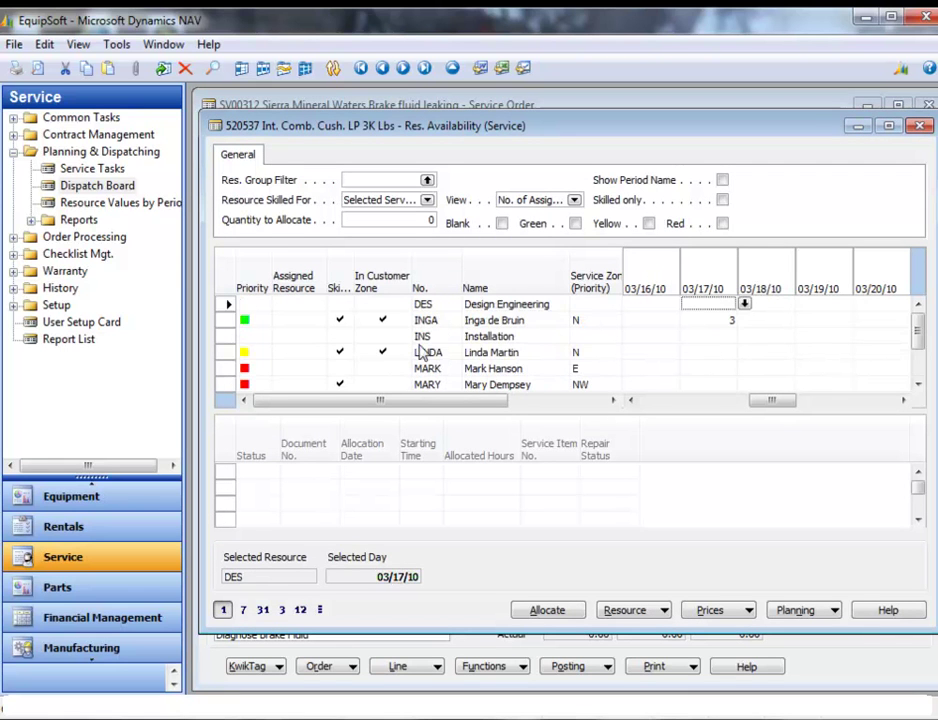
click(254, 324)
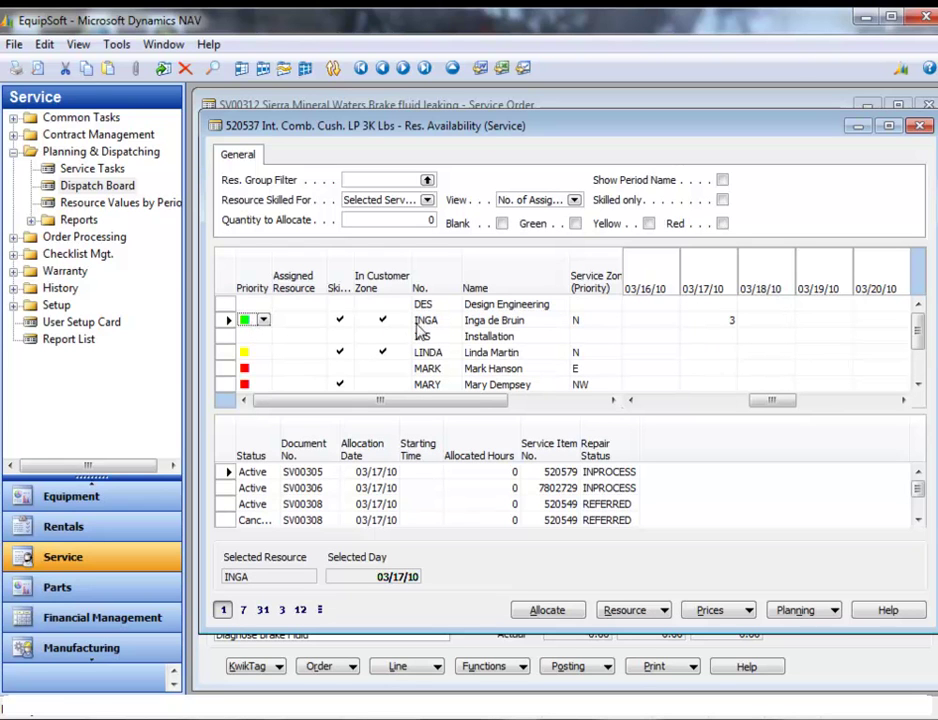
drag(353, 285, 360, 288)
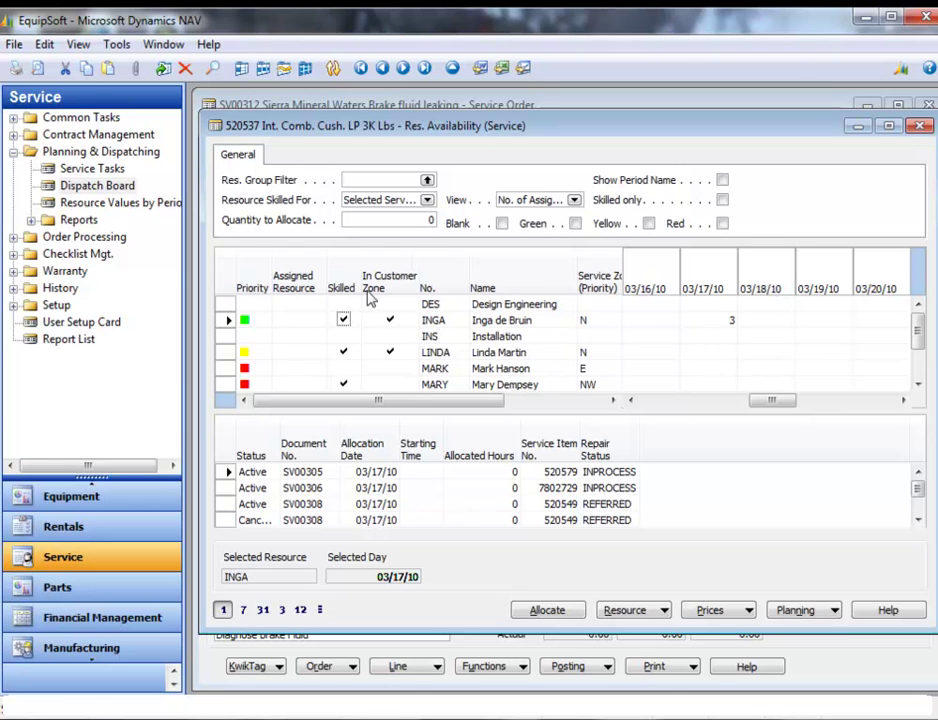
click(521, 320)
click(711, 322)
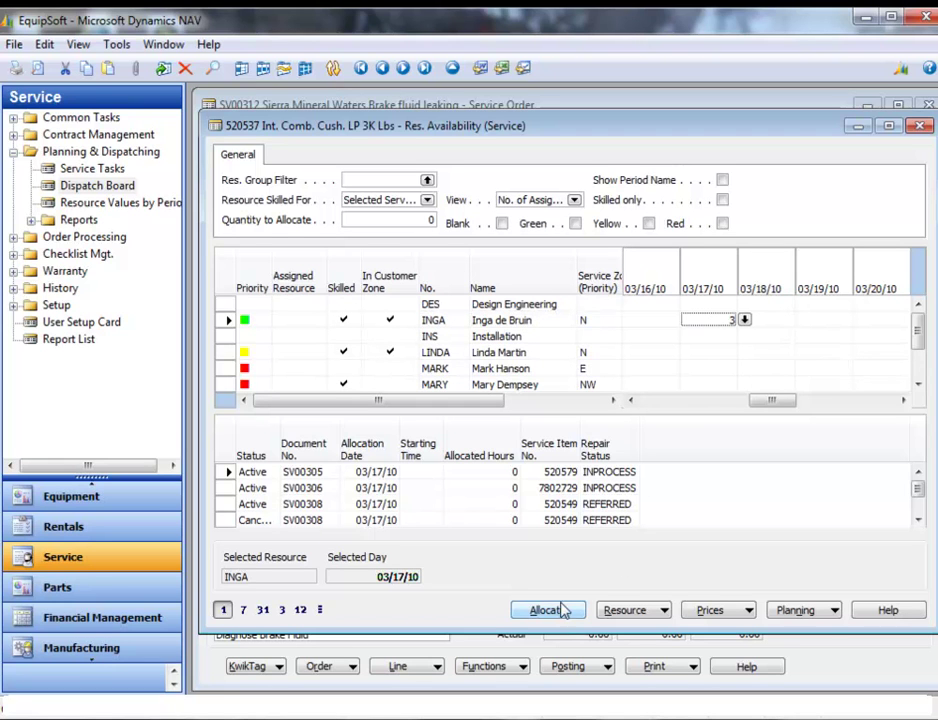
click(546, 610)
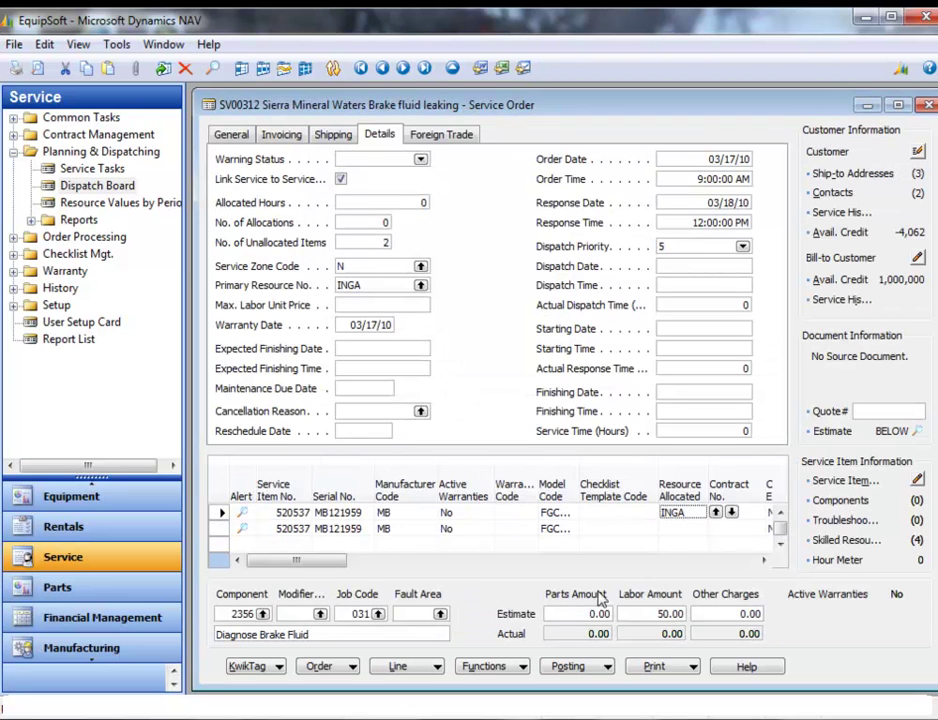
Allocate the same resource to the Fill Brake Fluid line and put the order in process
click(680, 528)
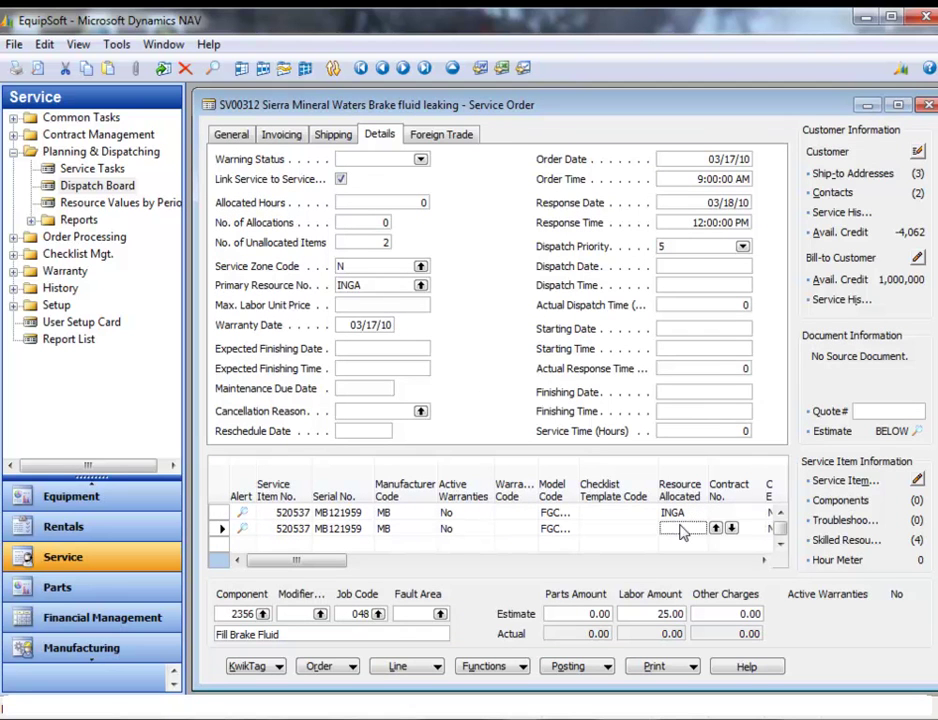
click(737, 286)
click(733, 346)
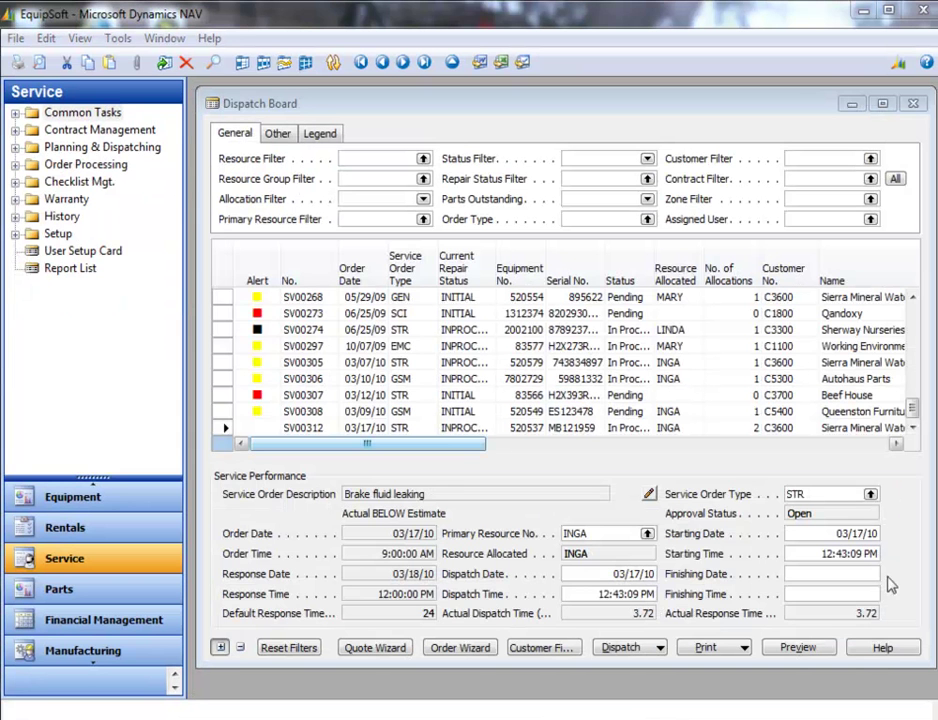
Add a 1-hour service time entry on 03/17/10 for the allocated resource against the brake fluid order's item line 10000
click(15, 114)
click(104, 183)
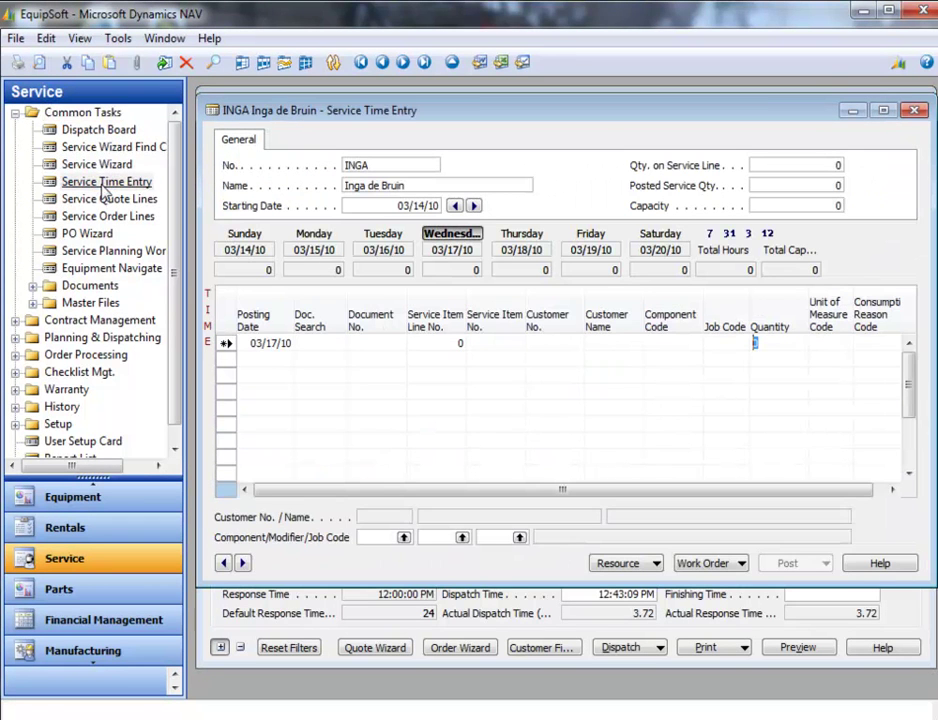
click(405, 168)
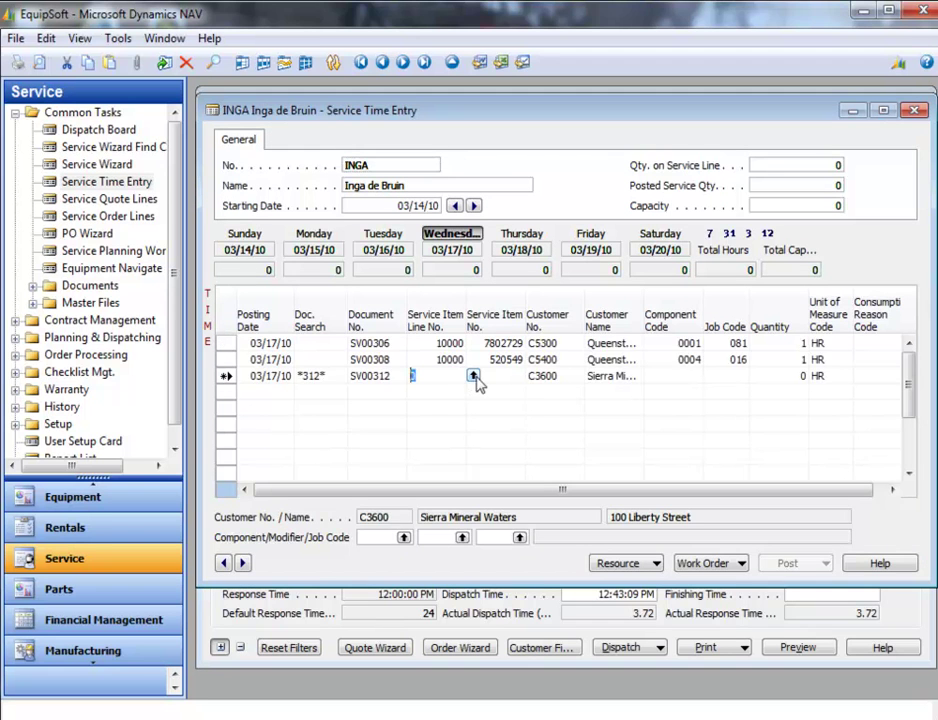
click(478, 380)
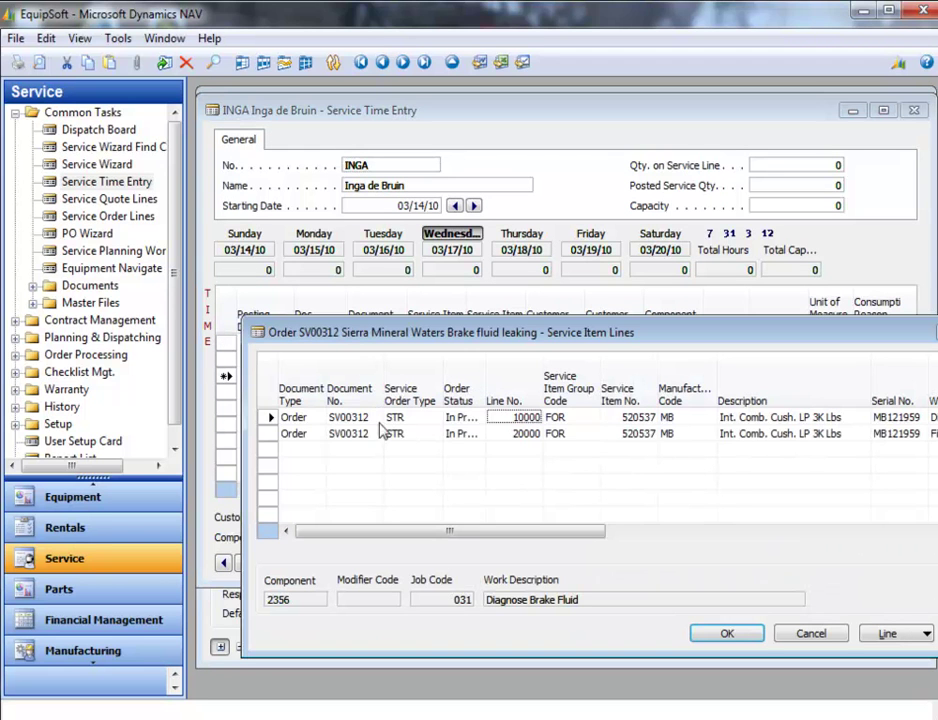
click(268, 421)
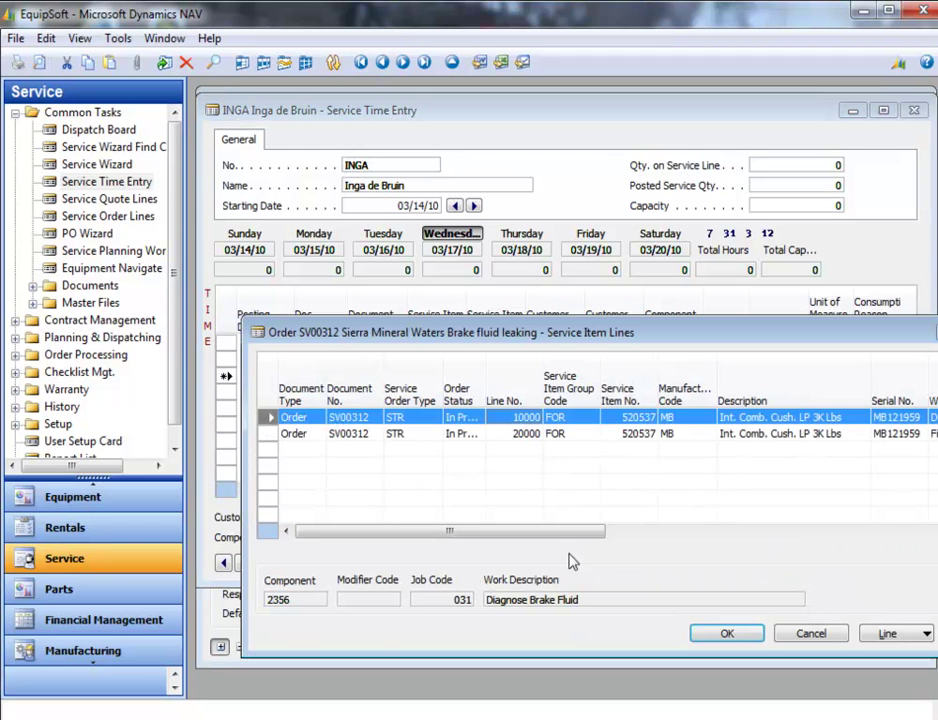
click(727, 635)
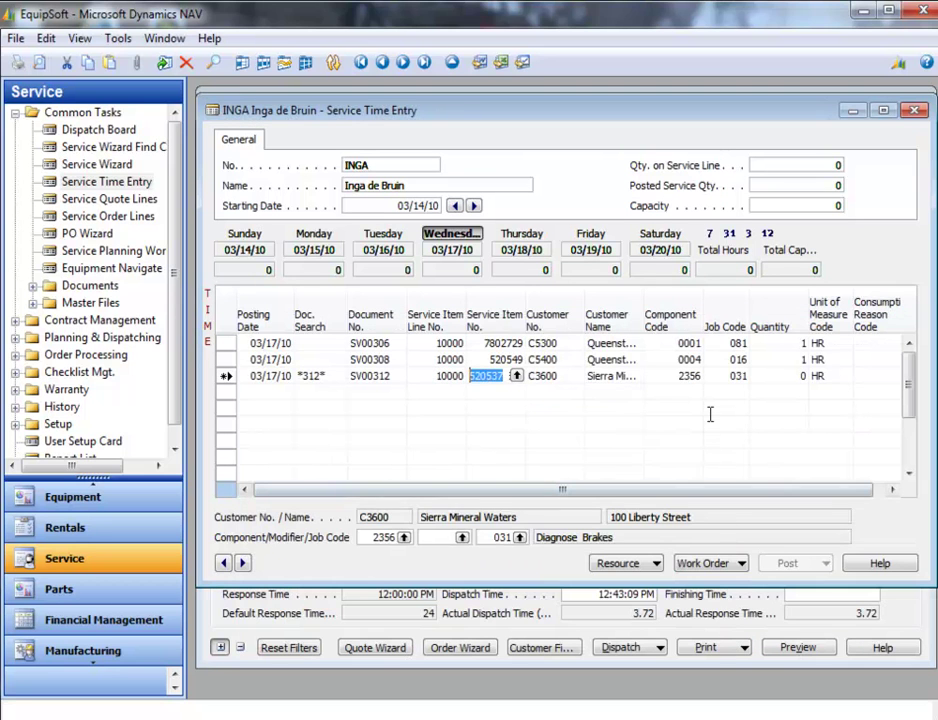
Add a second 1-hour time entry for the same order against item line 20000 and close the time entry form
click(377, 392)
key(F6)
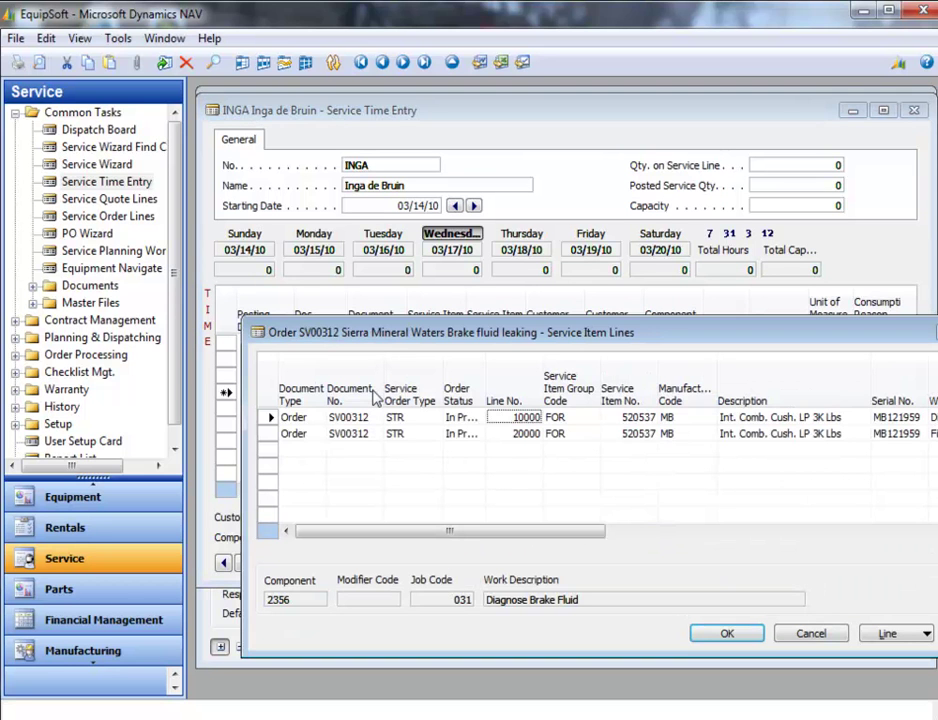
click(268, 433)
click(727, 633)
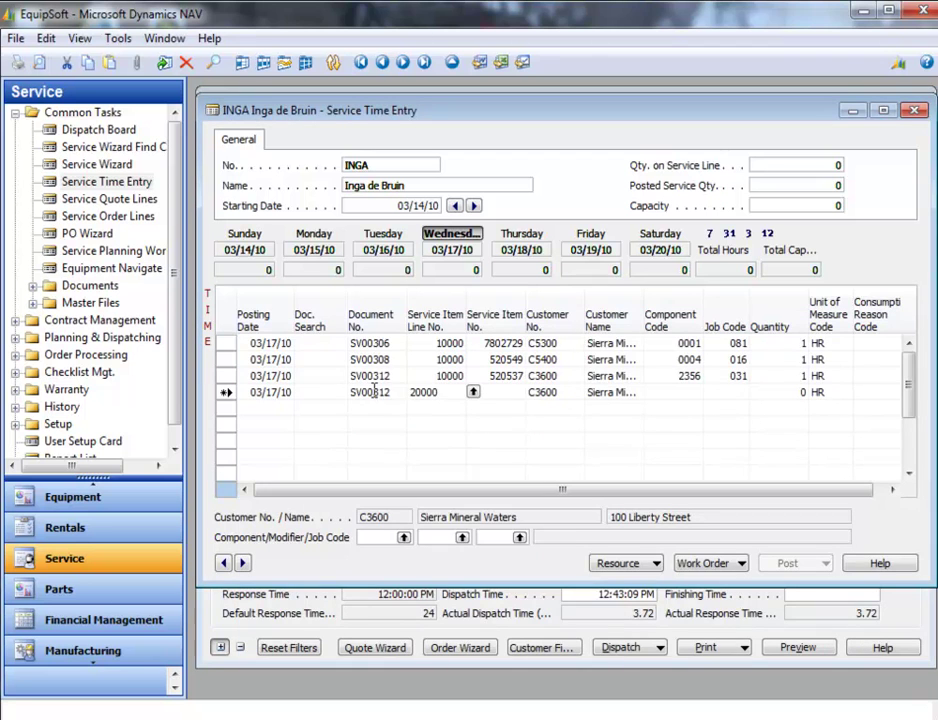
click(914, 110)
Open the brake fluid order's service lines, show all of them, and examine the labor quantities, costs and prices
double_click(548, 427)
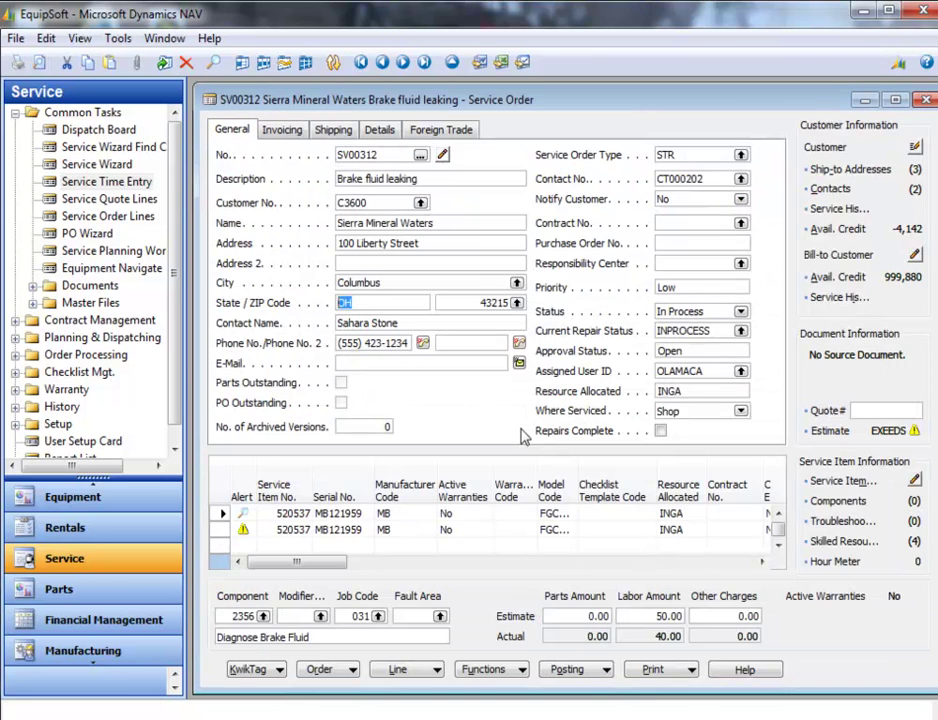
click(345, 674)
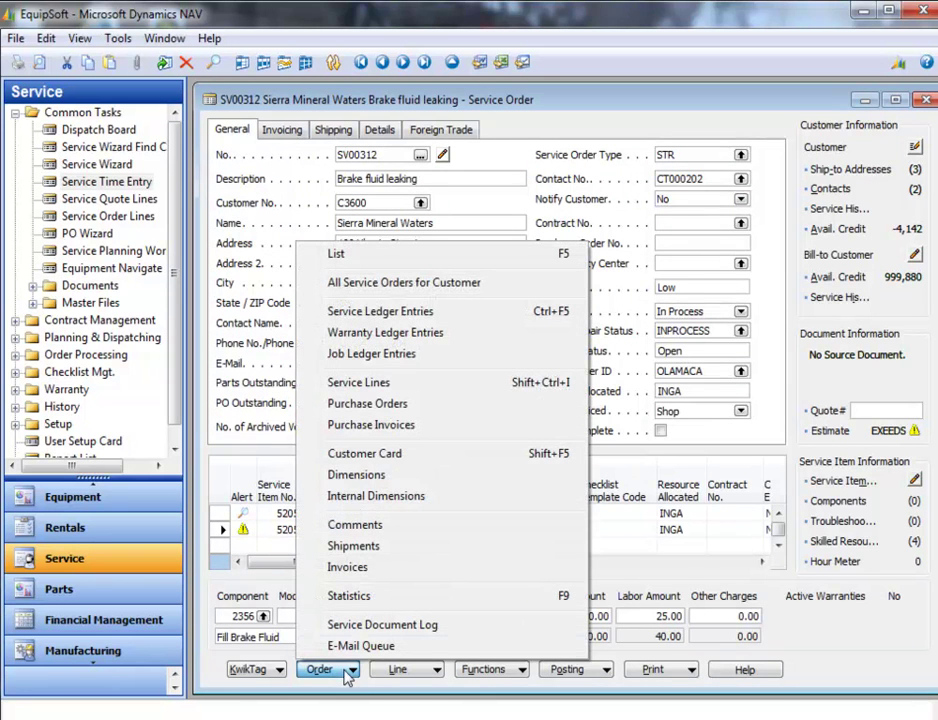
click(364, 389)
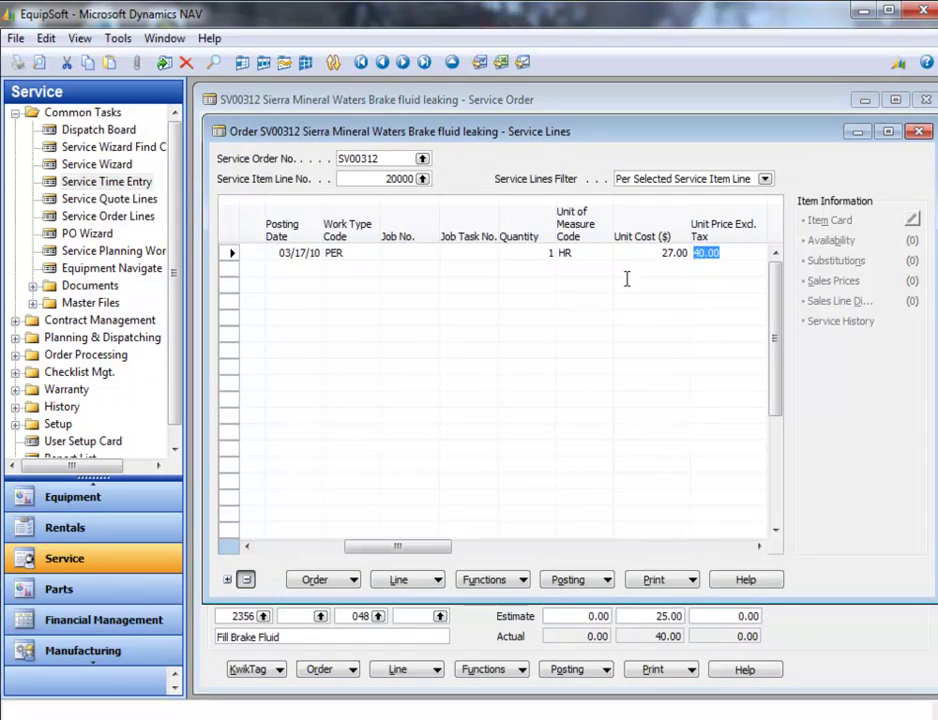
click(764, 179)
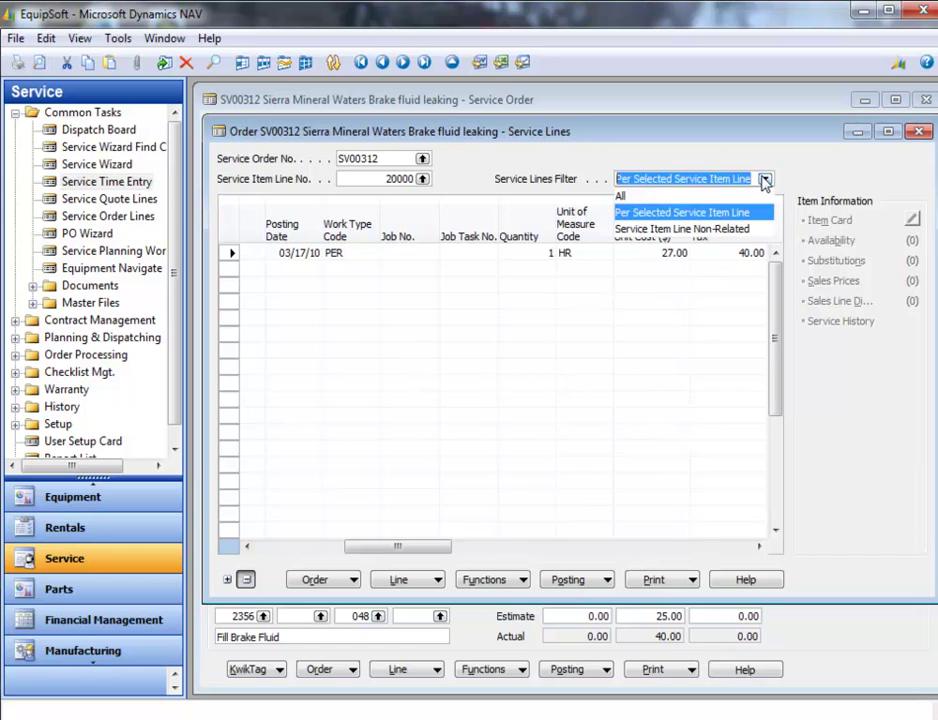
click(717, 198)
drag(350, 548, 444, 546)
click(517, 254)
click(518, 268)
click(917, 133)
key(Escape)
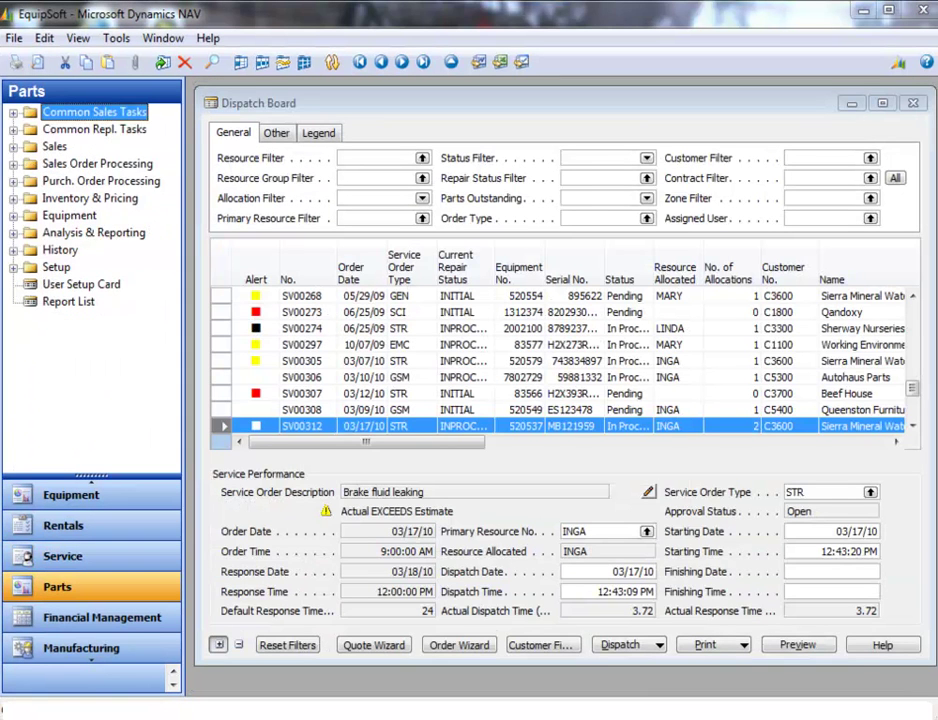
Open the parts form for service, load the brake fluid leak order and select its service item line 10000
click(14, 114)
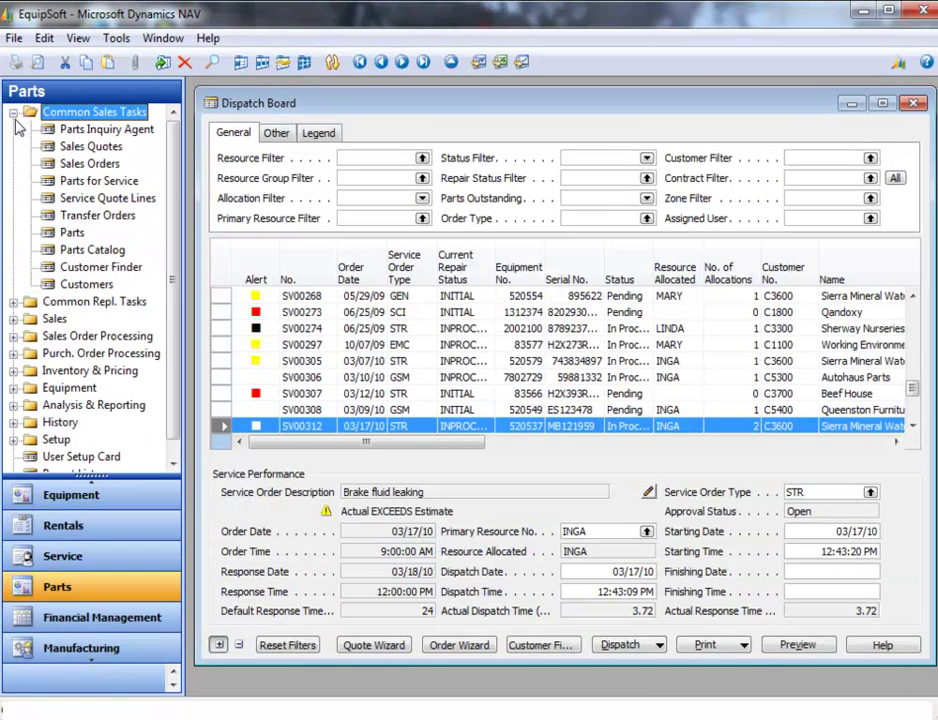
click(74, 184)
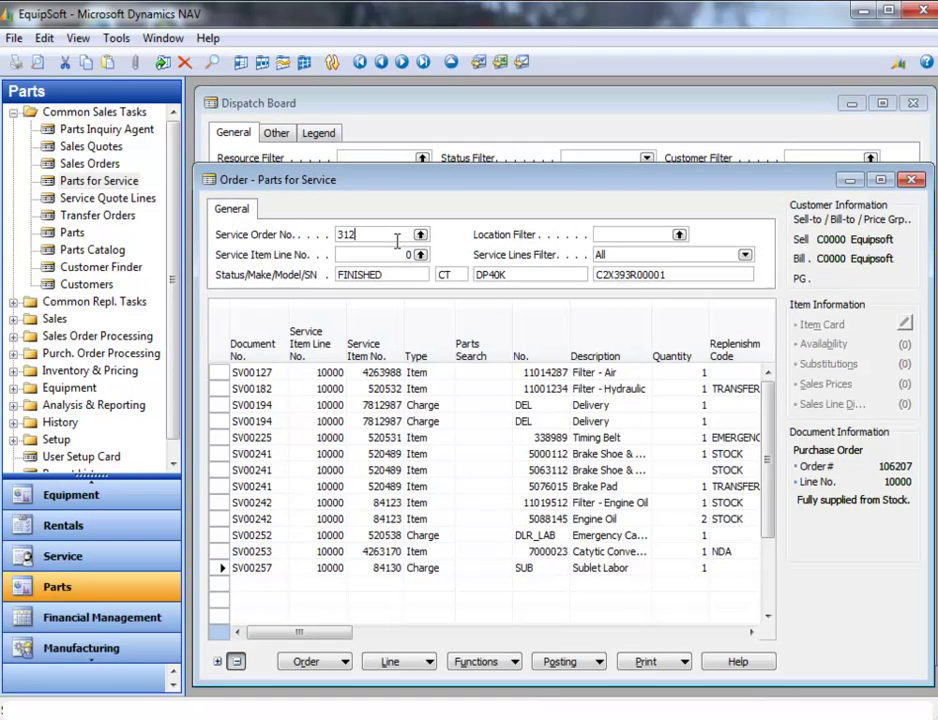
text(312)
key(Return)
key(Return)
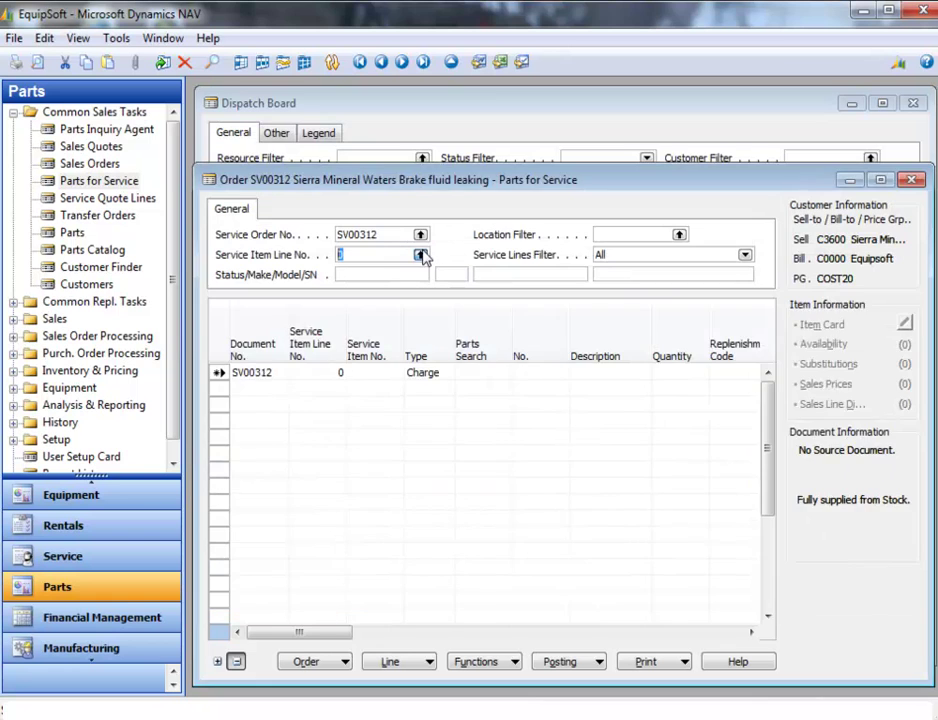
click(421, 254)
click(727, 631)
Add item YT34897 Brake Fluid to the order line with quantity 1 and leave the parts form
text(i)
key(Return)
text(yt34897)
key(Return)
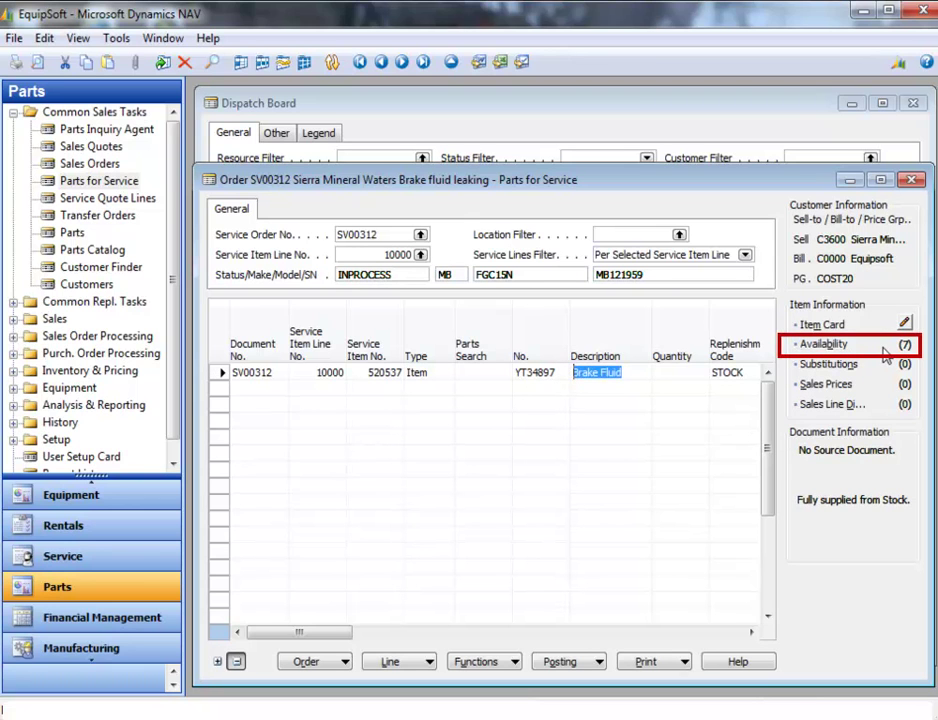
click(690, 377)
text(1)
key(Return)
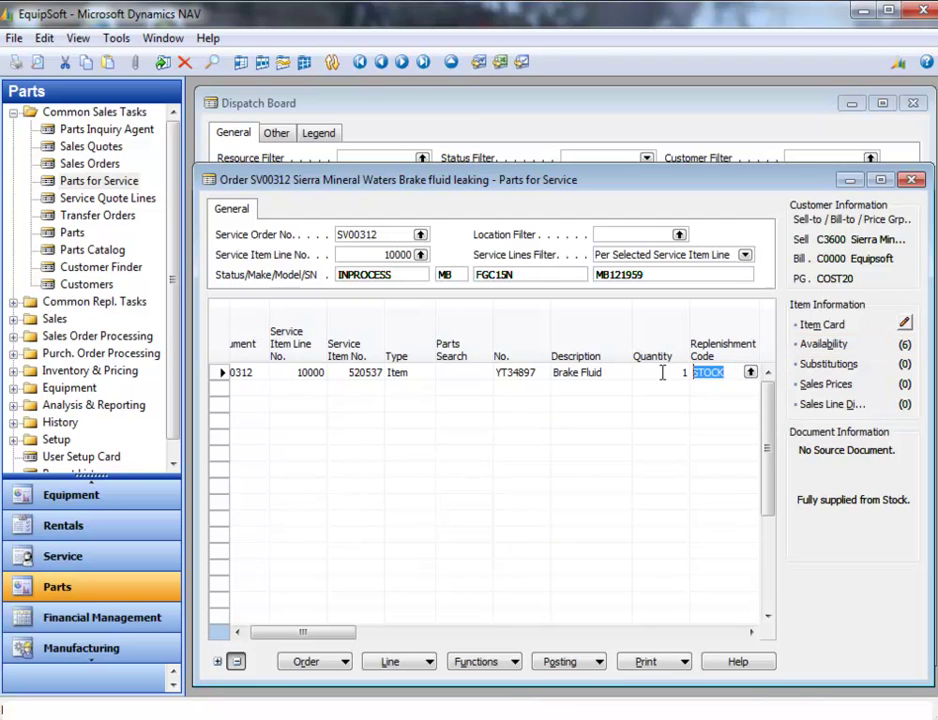
key(Escape)
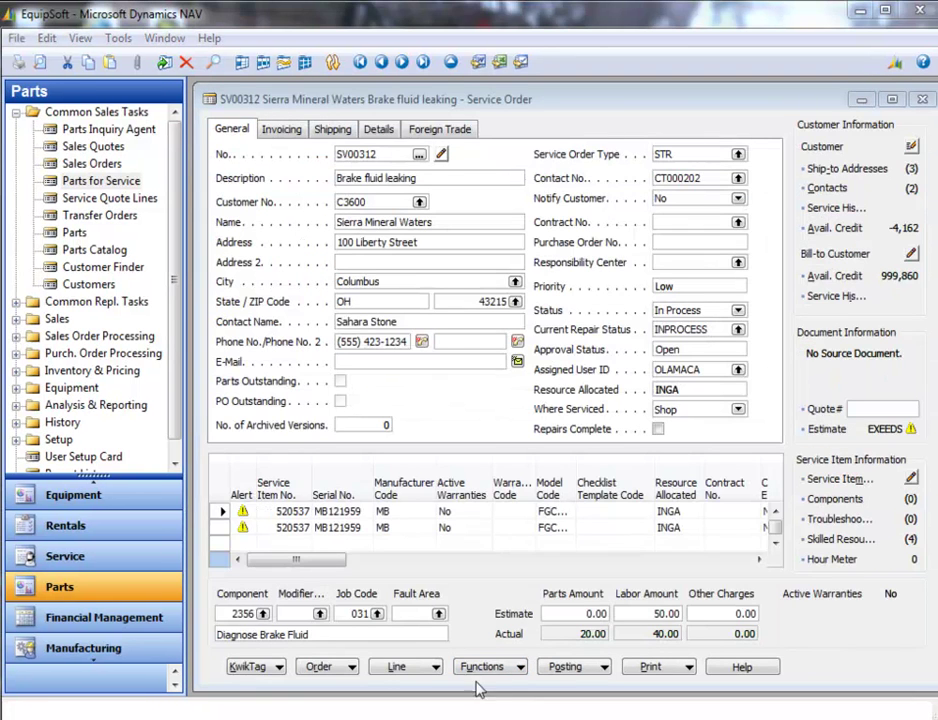
Open the brake fluid order's statistics and review the estimated versus actual amounts, the invoicing details and the segments
click(345, 670)
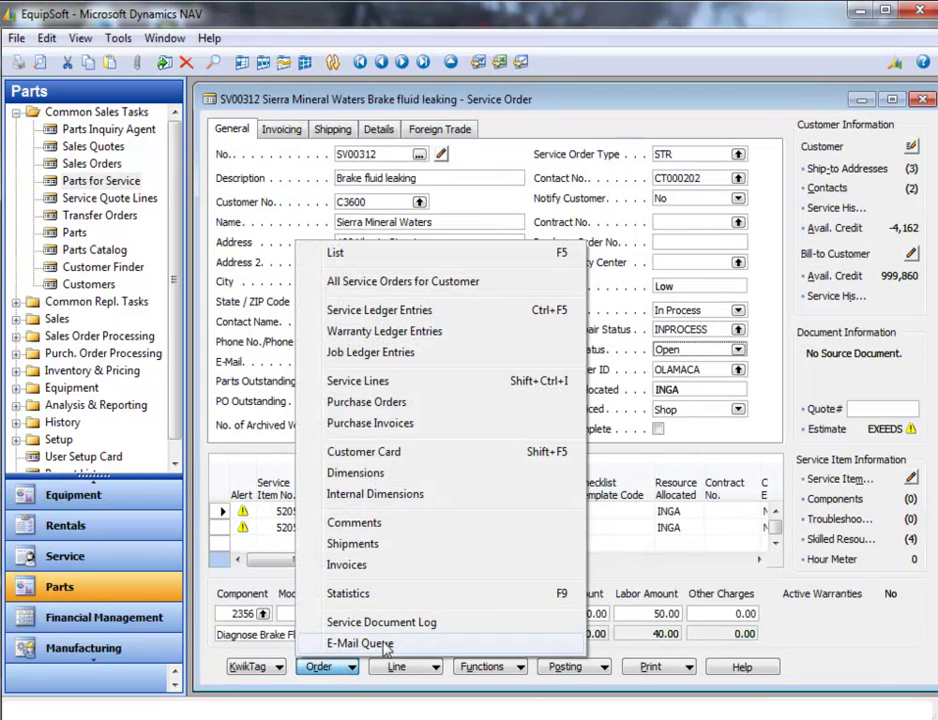
click(453, 595)
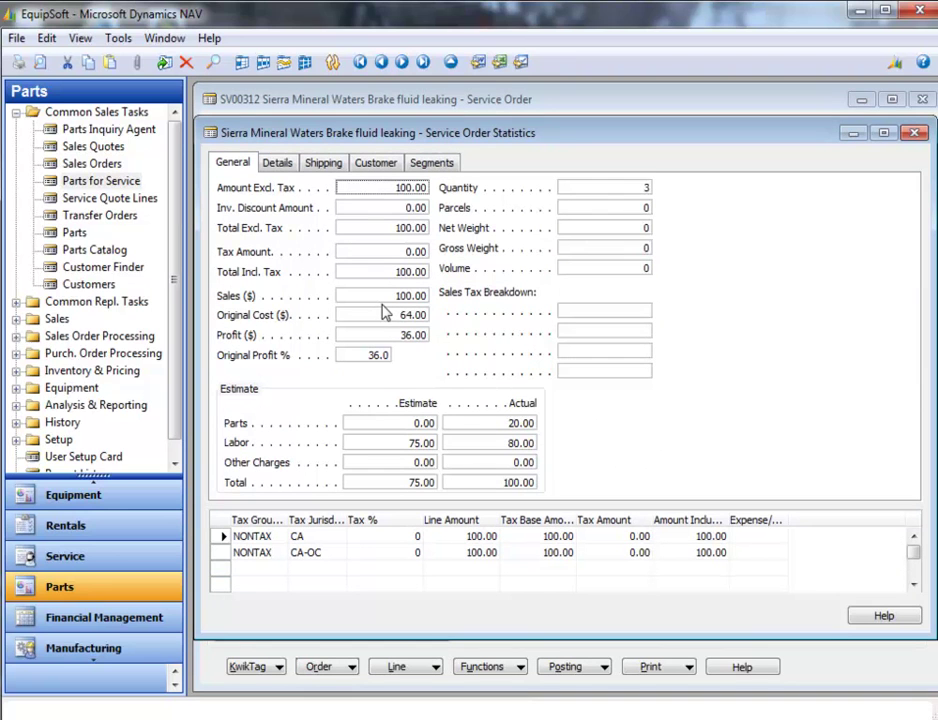
click(278, 166)
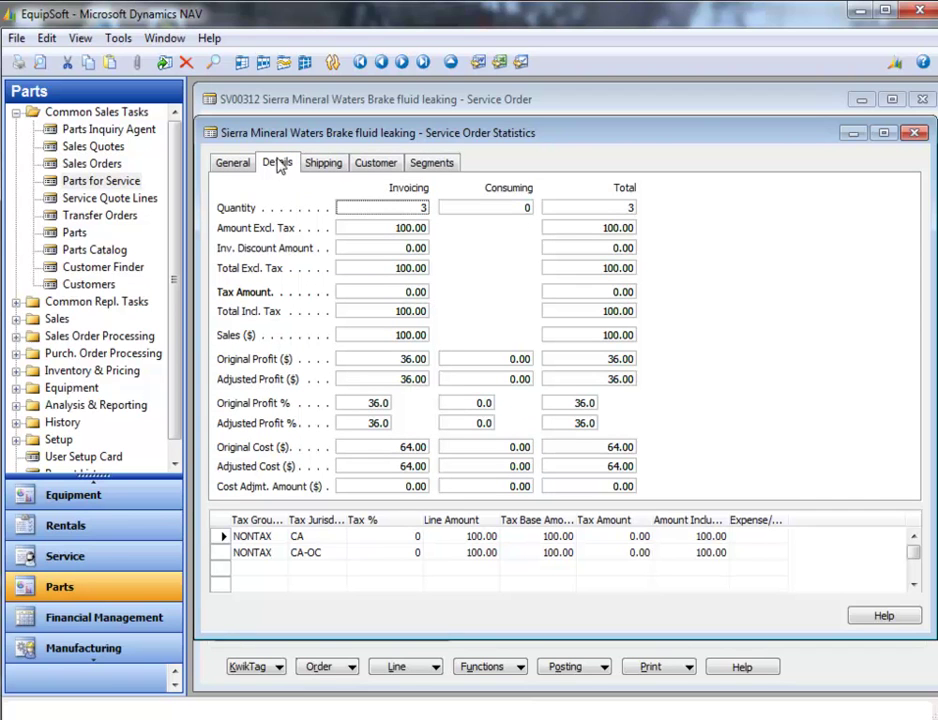
click(432, 168)
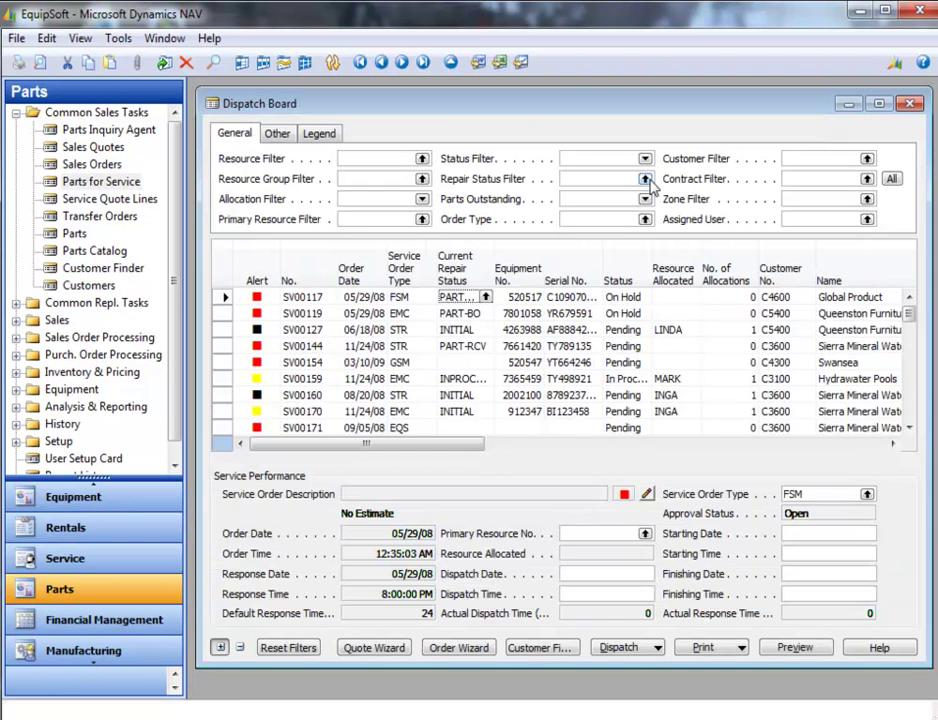
Filter the dispatch board by repair status PART-BO and, after a reset, by Parts Outstanding set to Yes, and reset the filters again
click(645, 178)
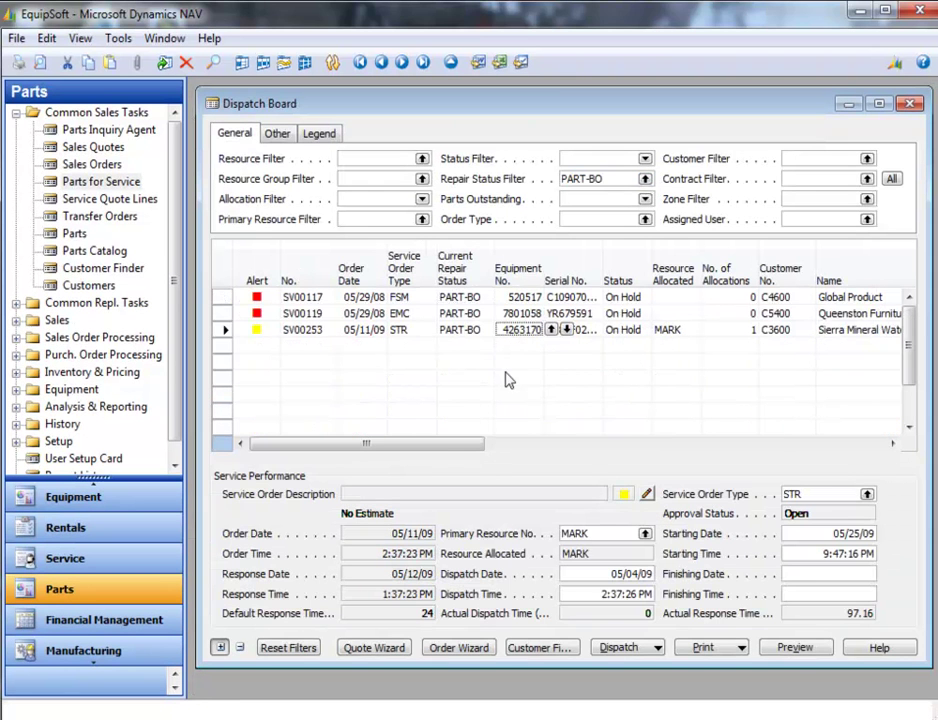
click(298, 648)
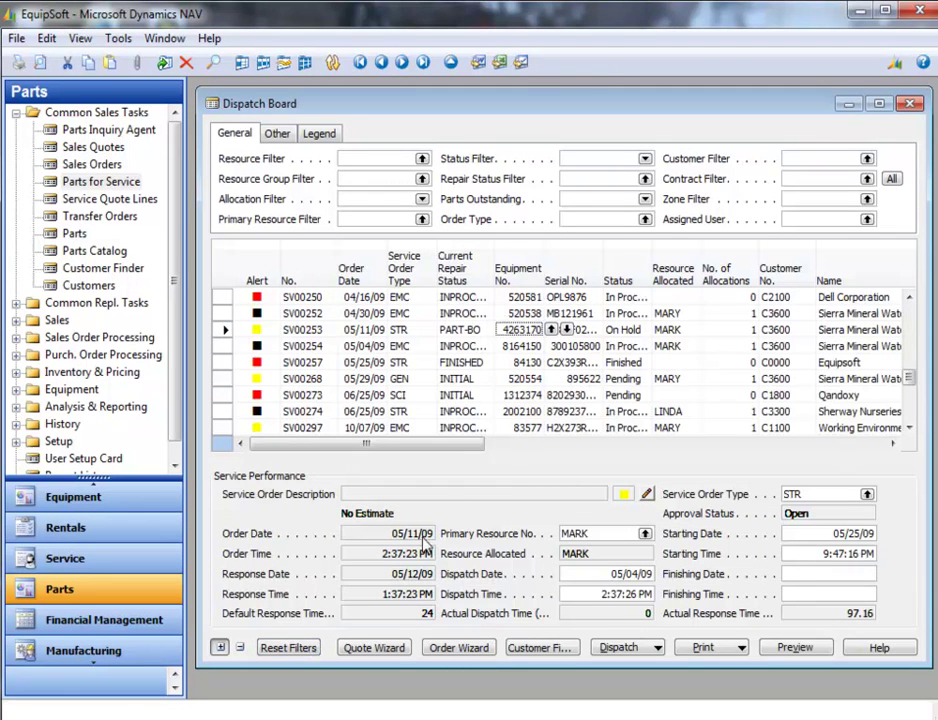
click(645, 199)
click(566, 248)
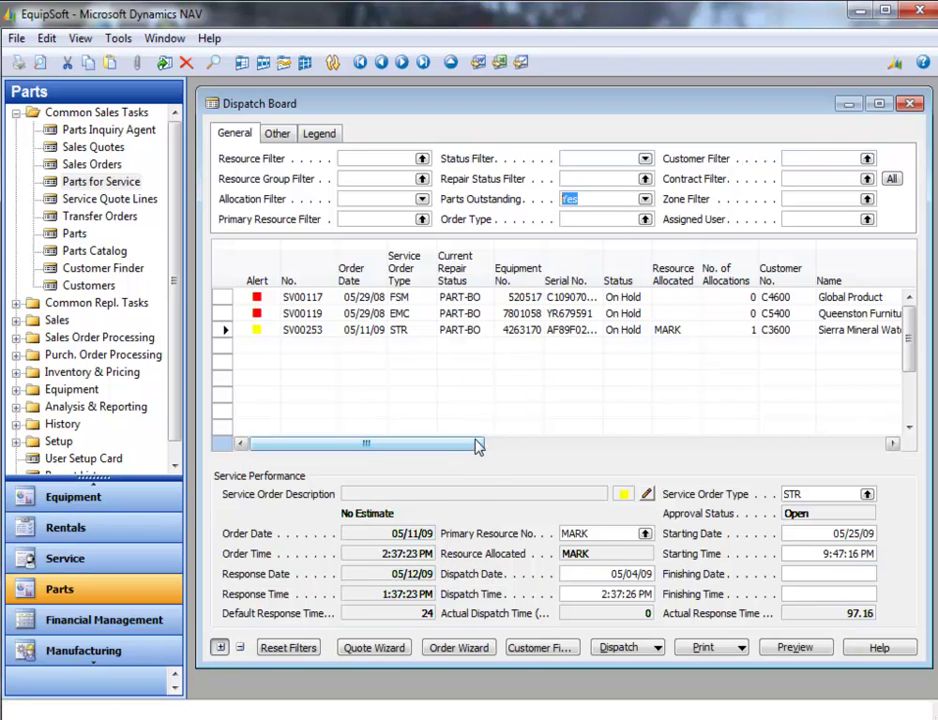
click(290, 647)
Filter the dispatch board to orders with No Allocation and clear that allocation filter again
click(421, 199)
click(368, 281)
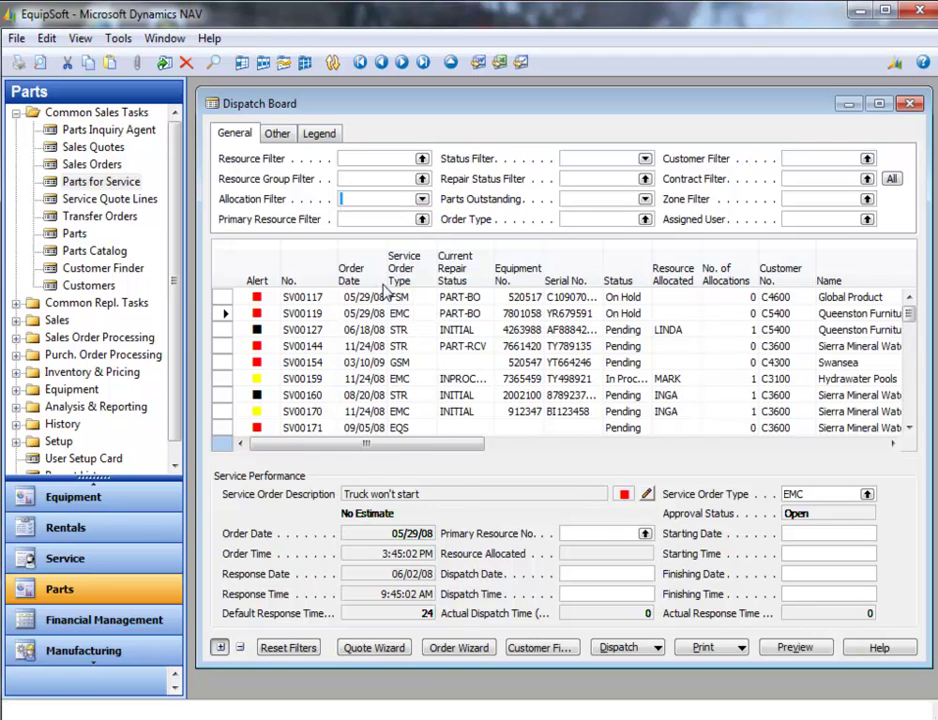
click(421, 199)
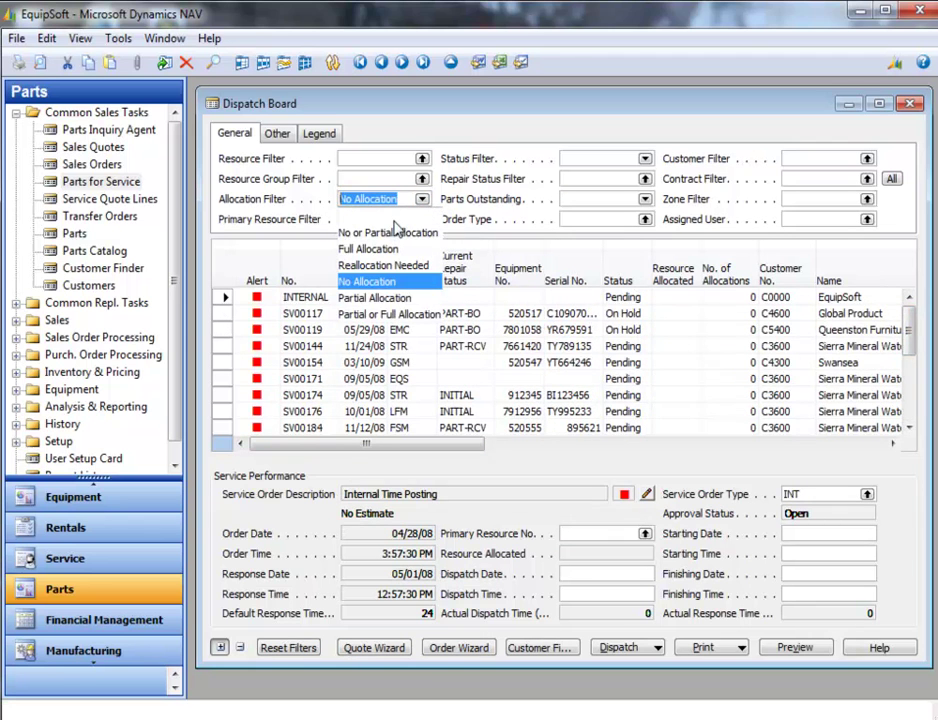
click(395, 222)
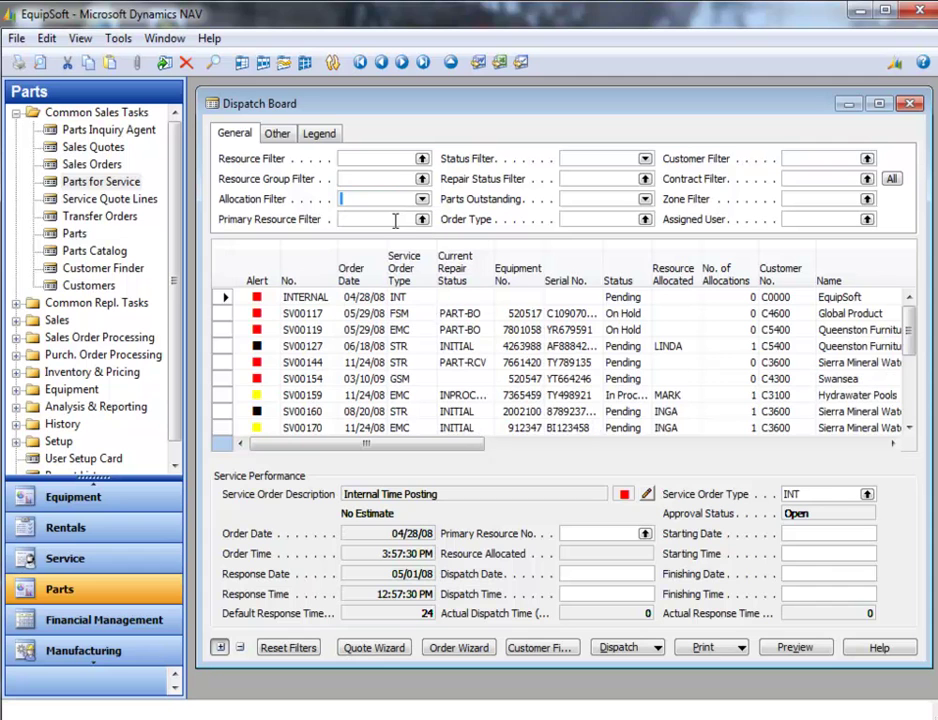
Filter the dispatch board by branch DAY and switch the branch filter to LEX
click(280, 135)
click(421, 199)
click(423, 371)
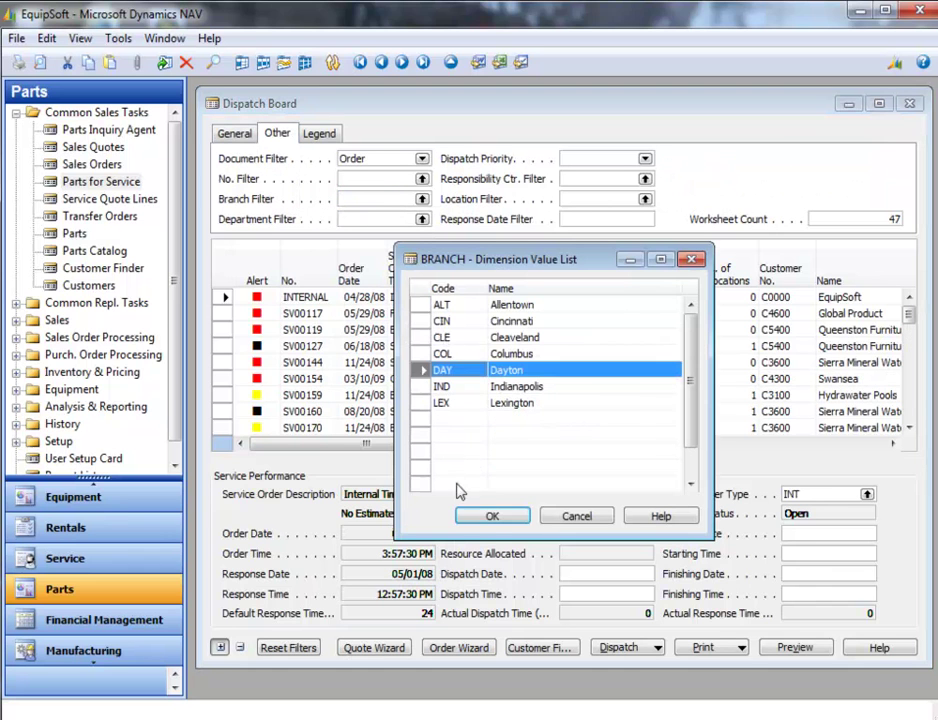
click(490, 516)
text(lex)
key(Tab)
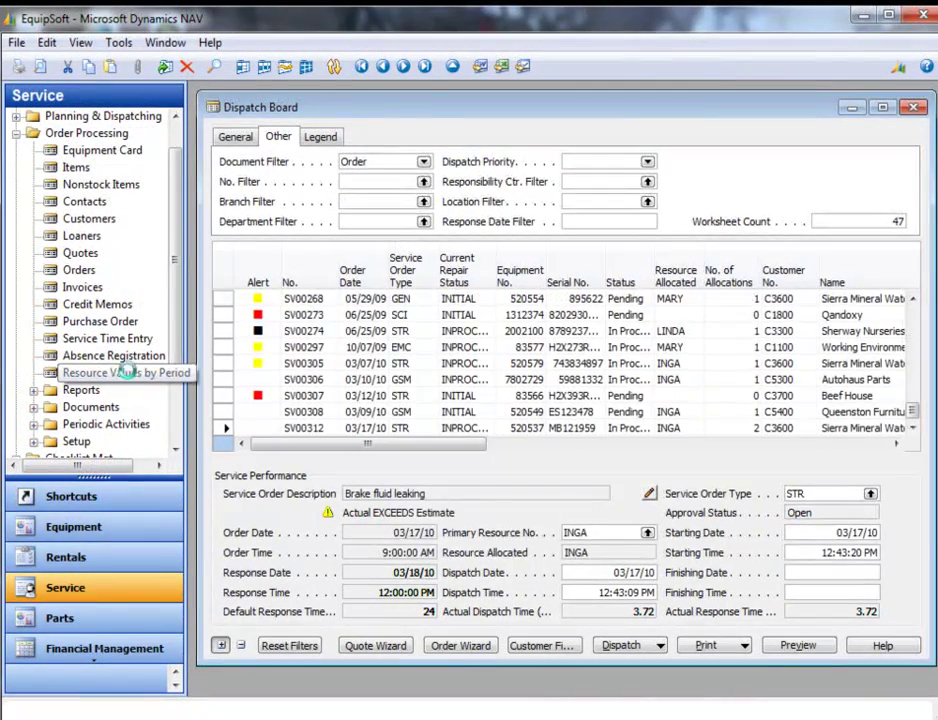
Open the resource values by period and examine the allocated resource's 03/17/10 usage, including the brake fluid order's service lines
click(128, 373)
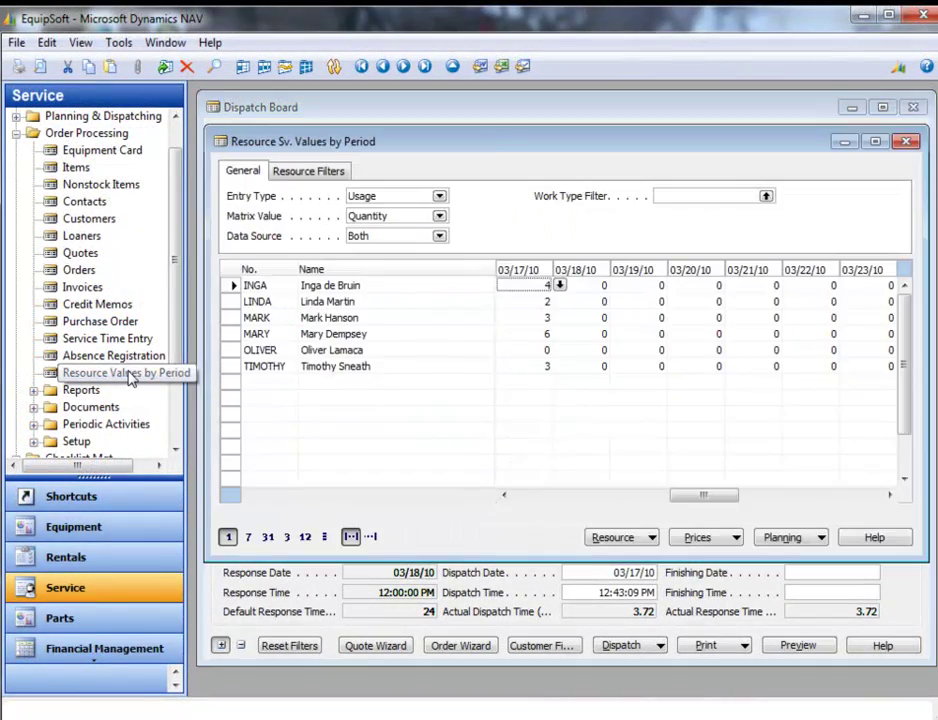
click(236, 289)
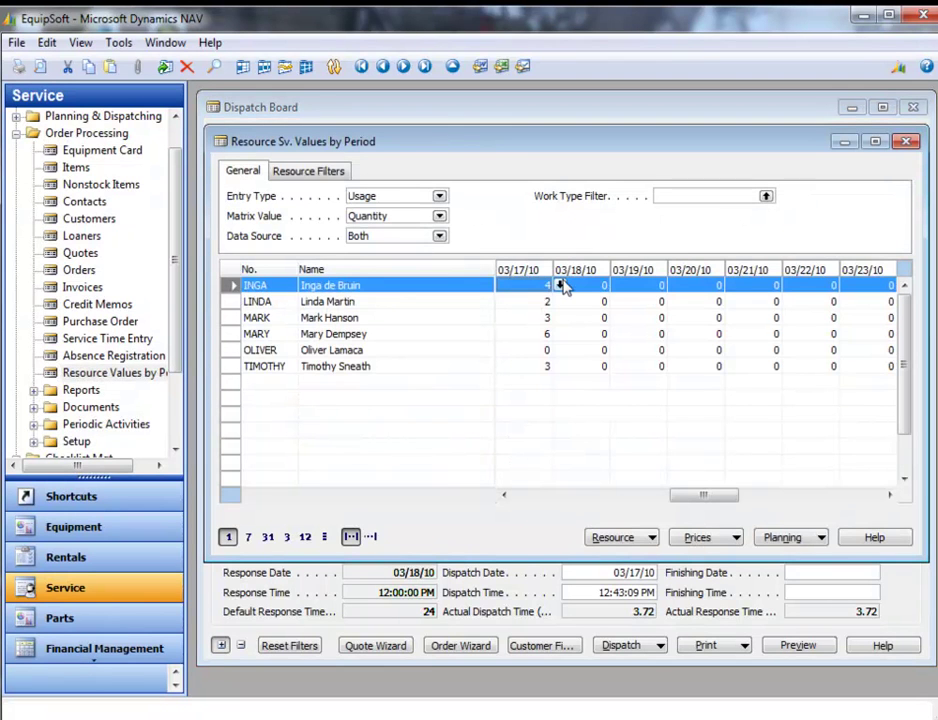
click(559, 284)
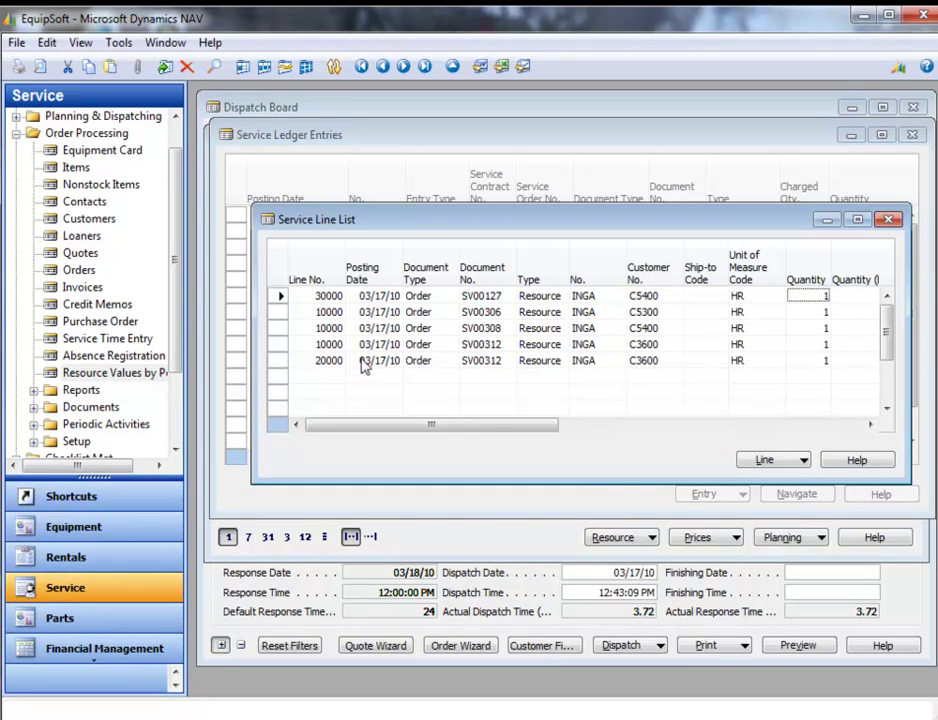
drag(280, 345, 282, 362)
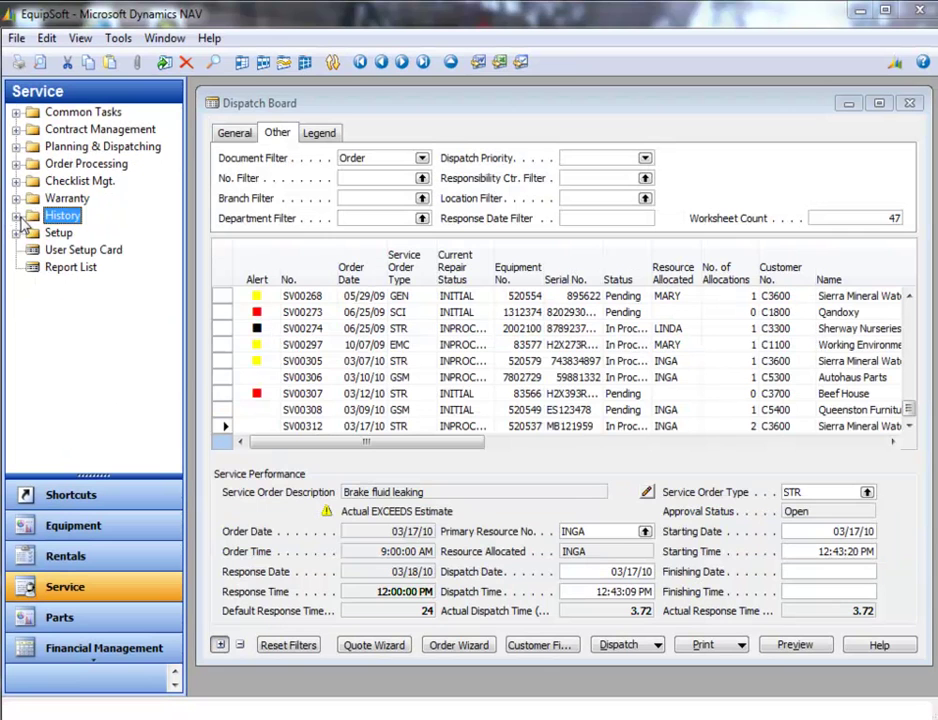
Search the service history for manufacturer YT and view the statistics of the average parts, labor and charge amounts
click(17, 215)
click(107, 410)
click(373, 153)
text(YT)
key(Tab)
click(407, 306)
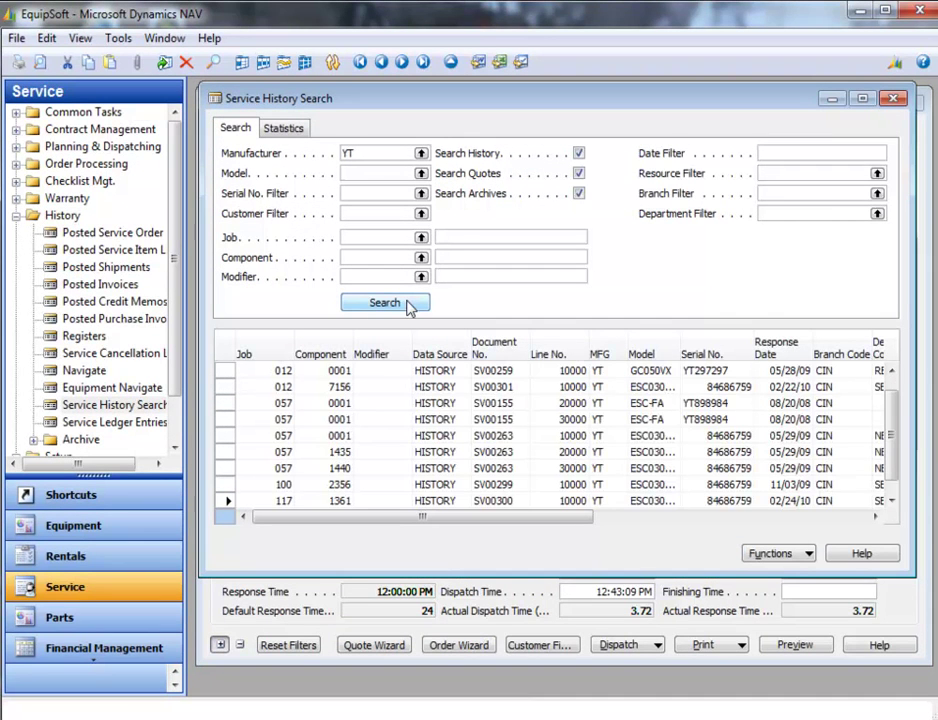
click(284, 130)
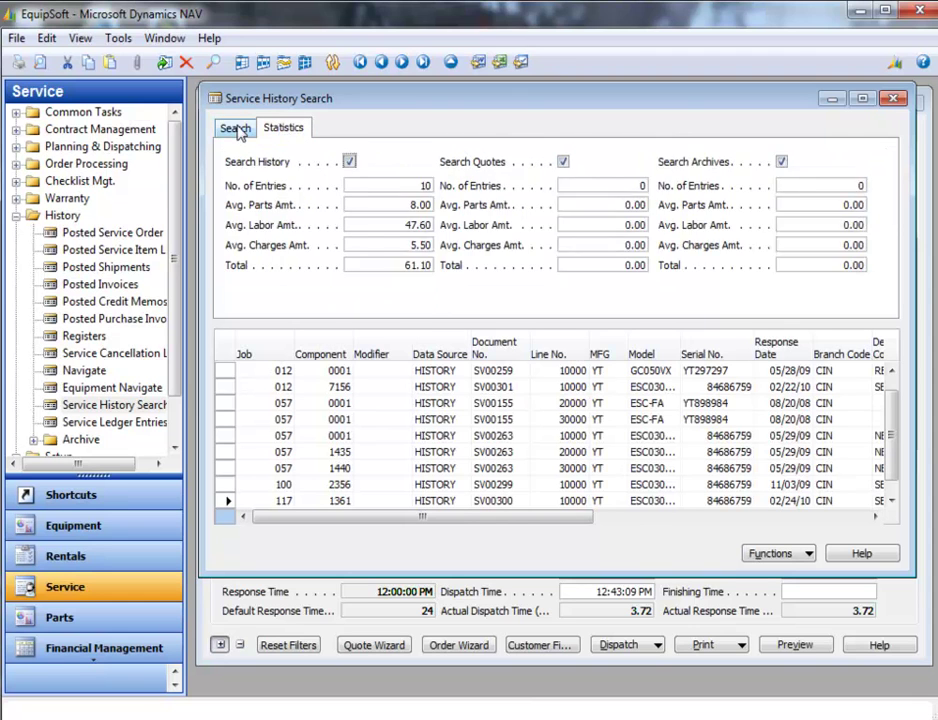
Search the service history for component 2356 (Brakes) within manufacturer YT, and repeat the search without a manufacturer
click(237, 130)
click(357, 257)
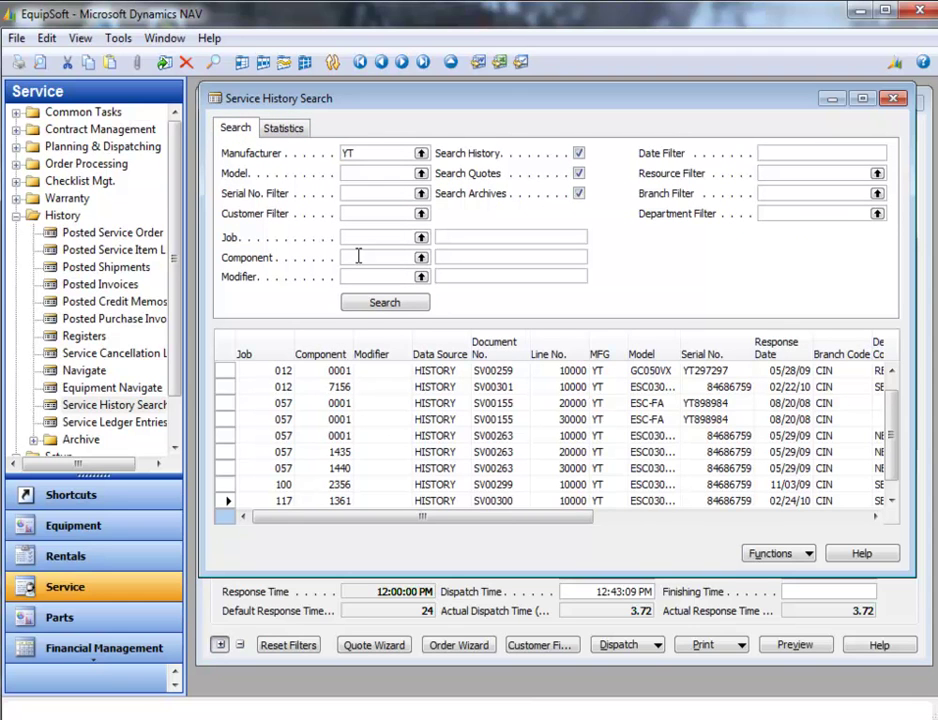
text(2356)
click(385, 303)
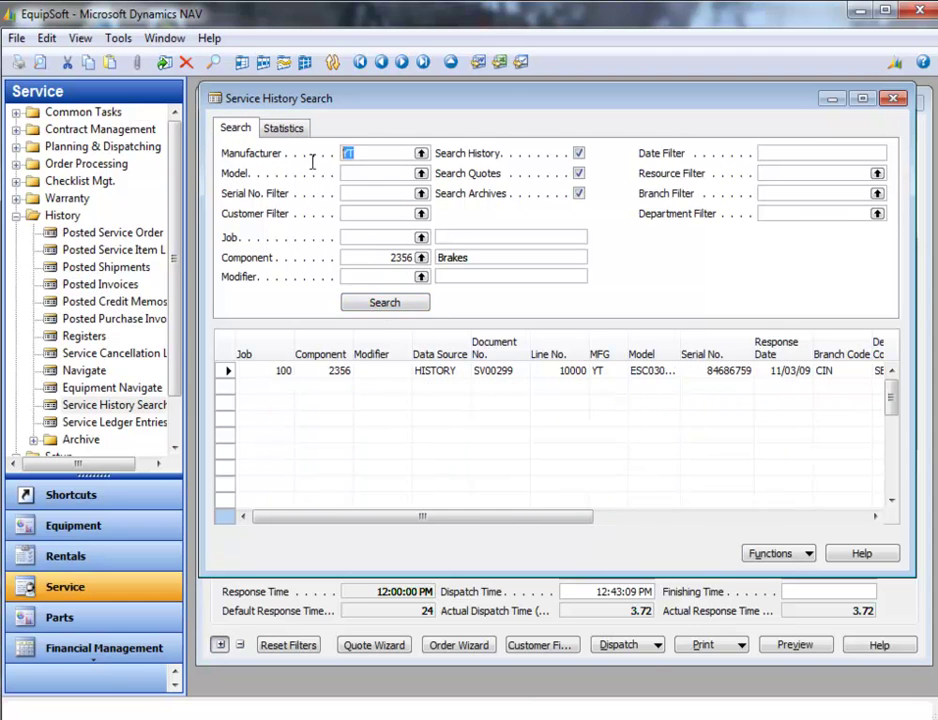
key(Delete)
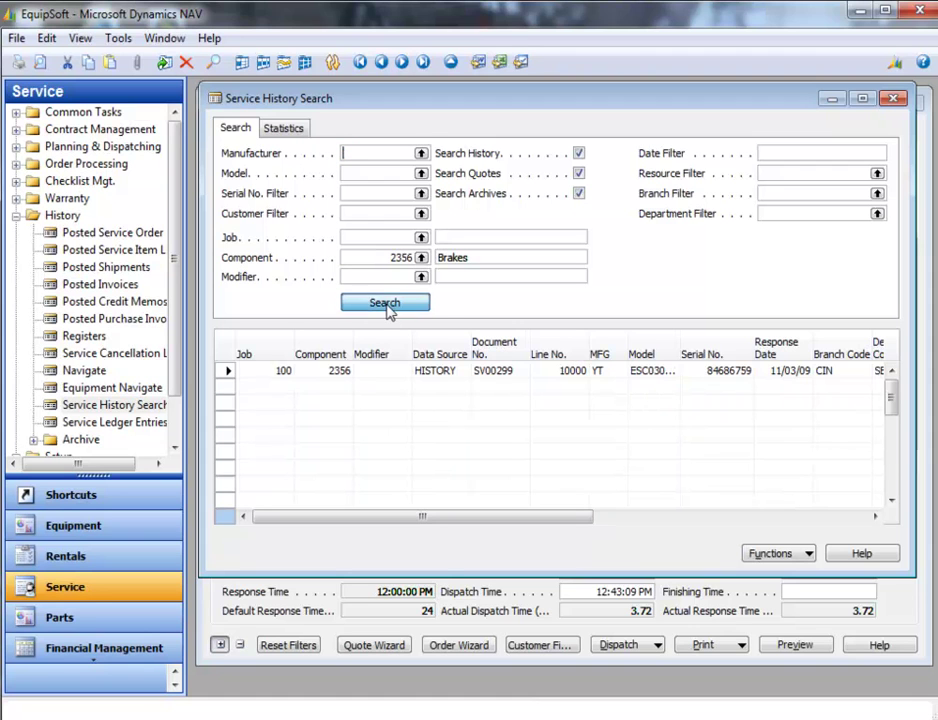
click(385, 305)
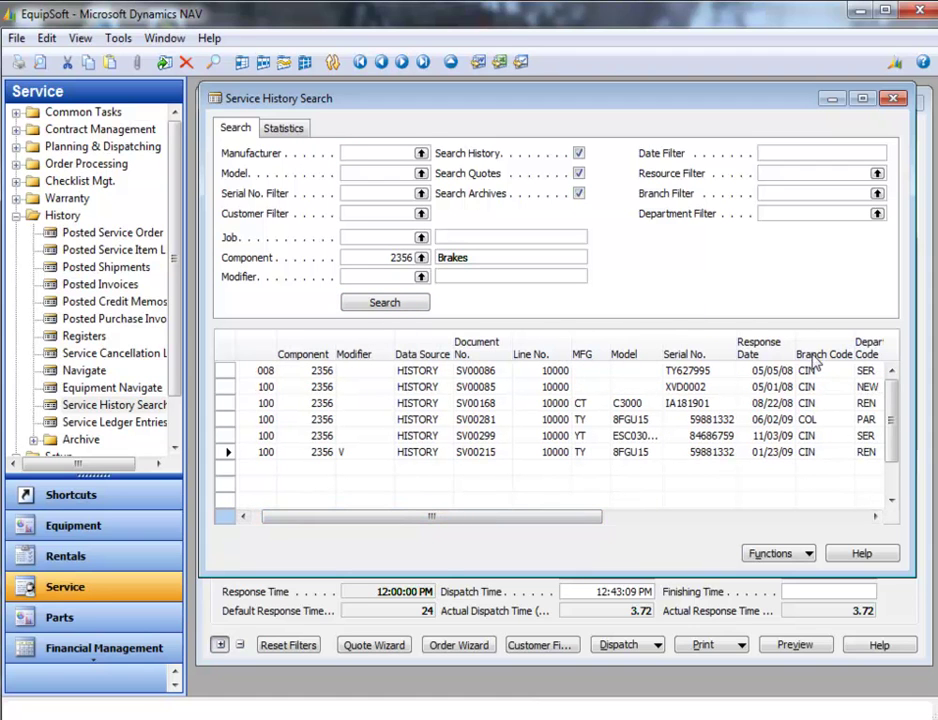
Narrow the brake component history to branch CIN and export the search results to Excel
click(788, 192)
text(cin)
key(Tab)
click(410, 303)
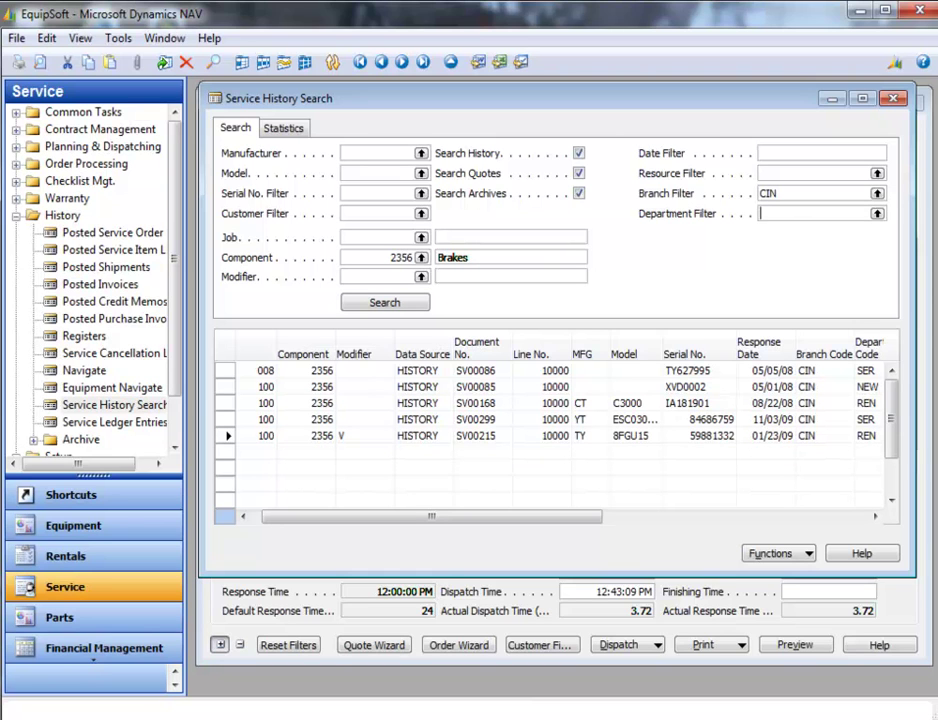
click(499, 62)
click(276, 700)
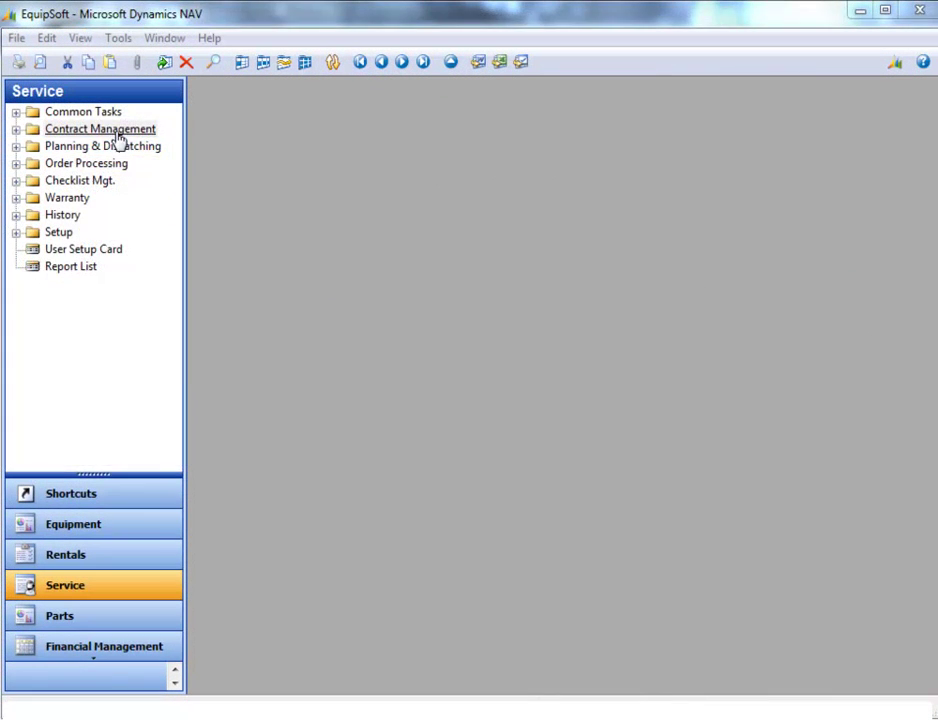
Open the Service Planning Worksheet and generate suggested work orders for the DEFAULT batch without contract filters
click(116, 133)
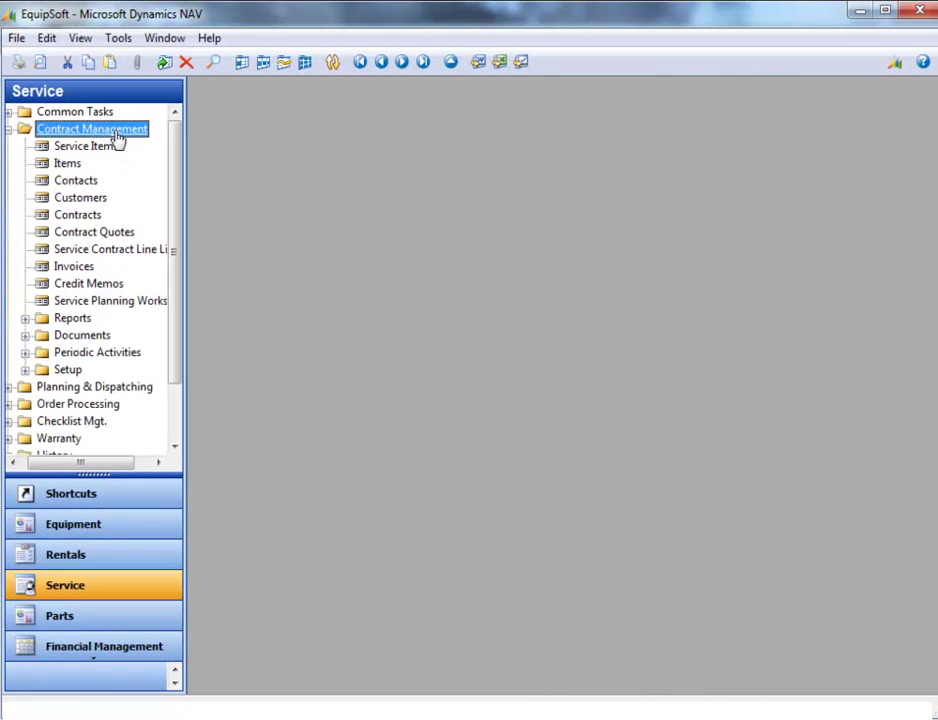
click(131, 300)
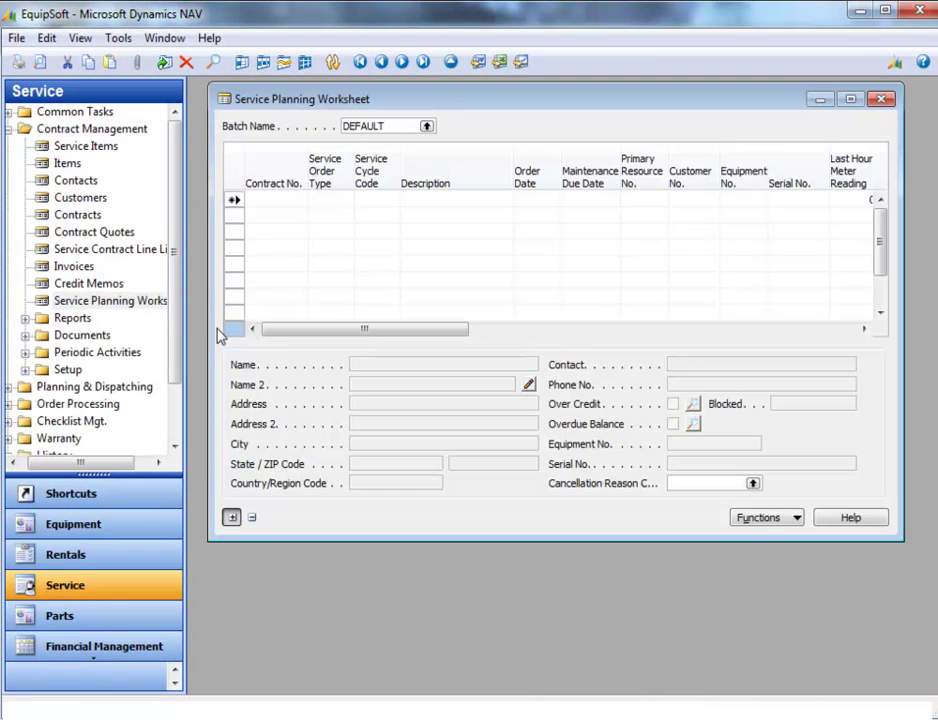
click(771, 531)
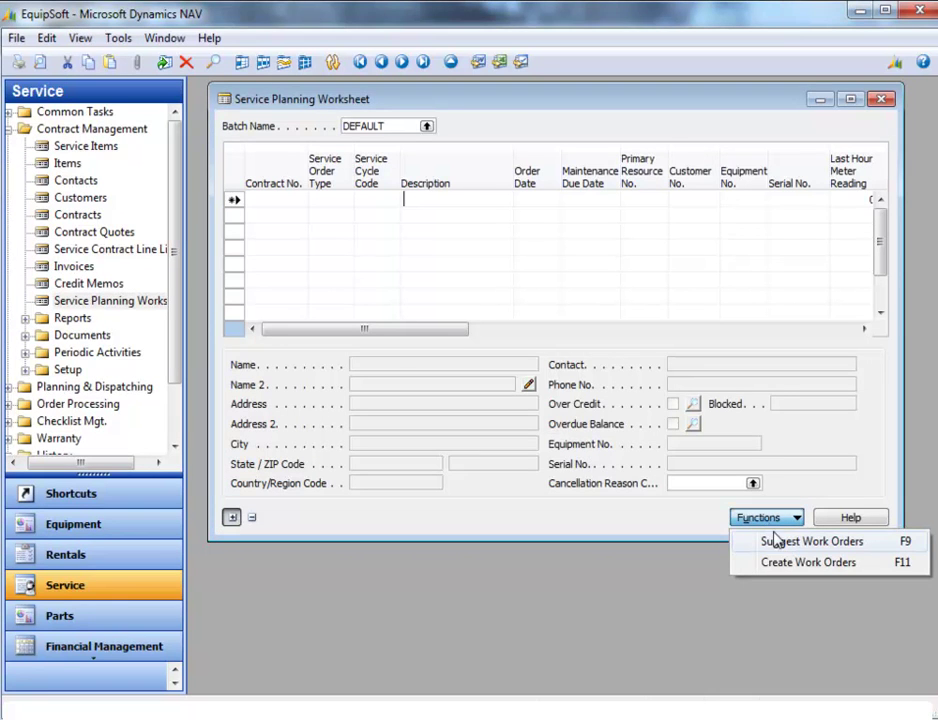
click(779, 545)
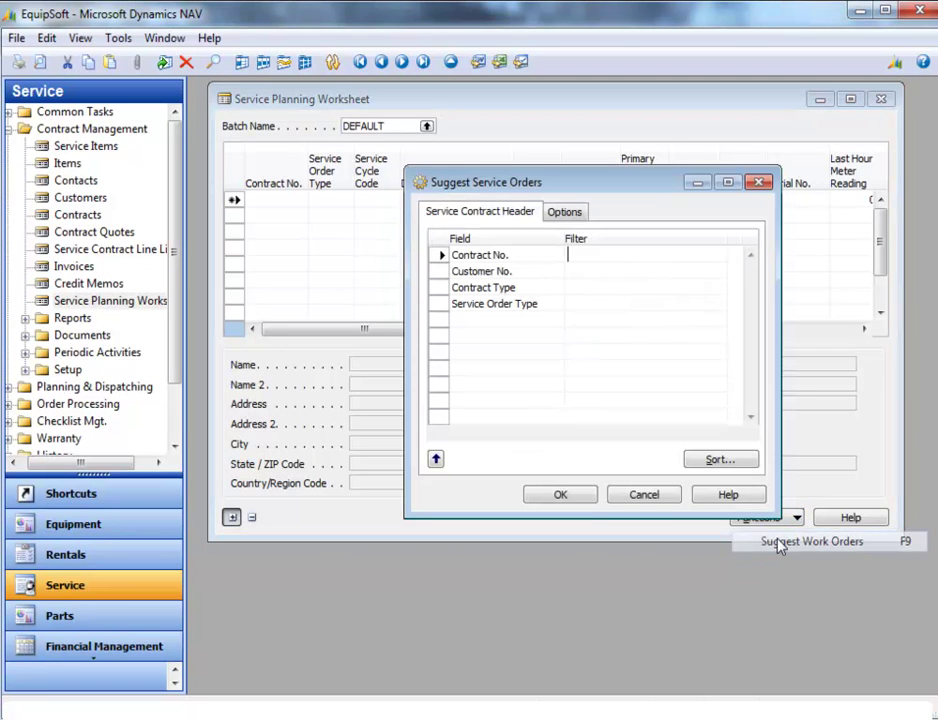
click(567, 503)
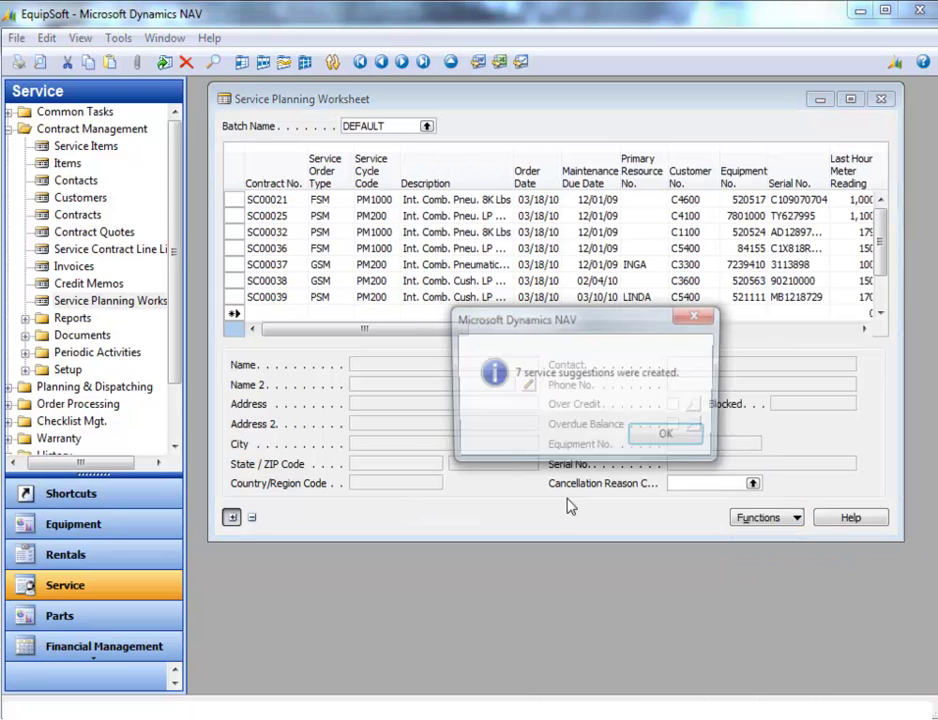
Go through the suggested maintenance lines from first to last, reviewing each line's customer, credit and equipment details
click(670, 440)
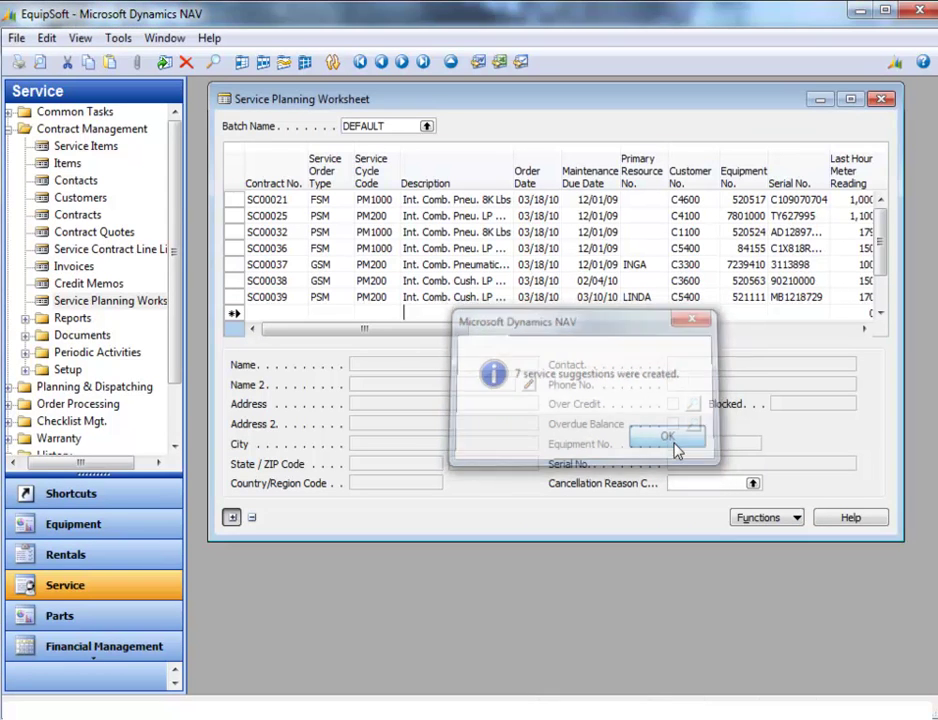
click(540, 201)
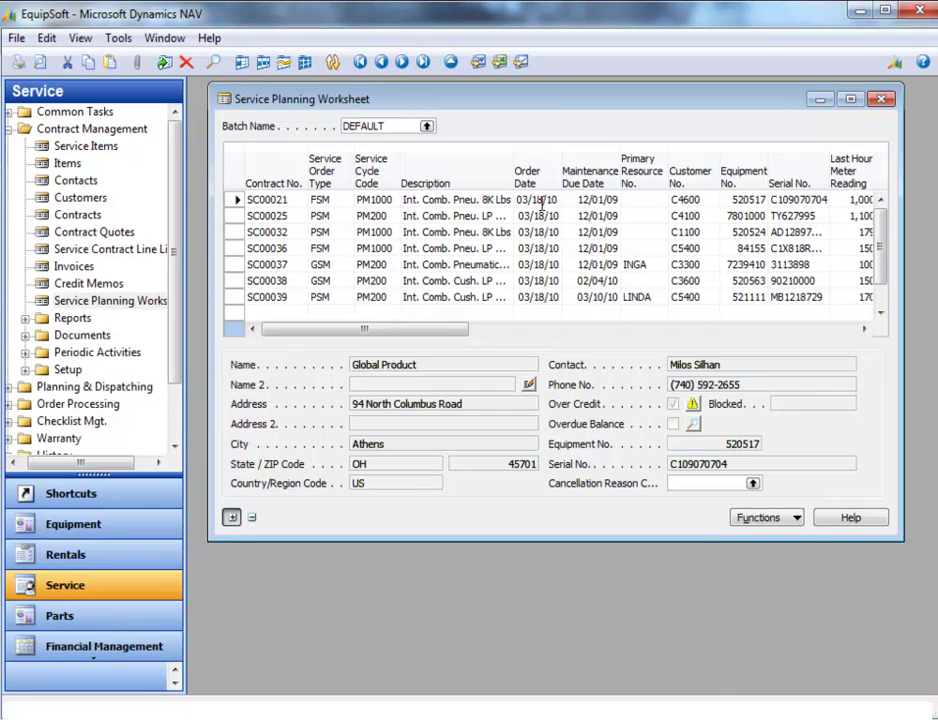
key(Down)
key(Down)
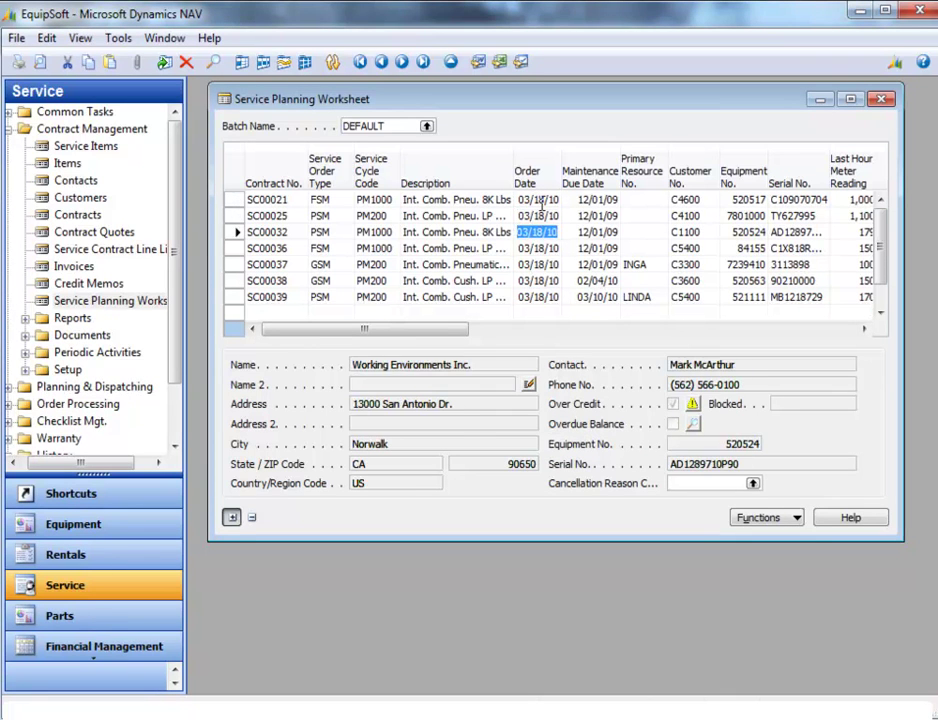
key(Down)
key(Down)
key(Down)
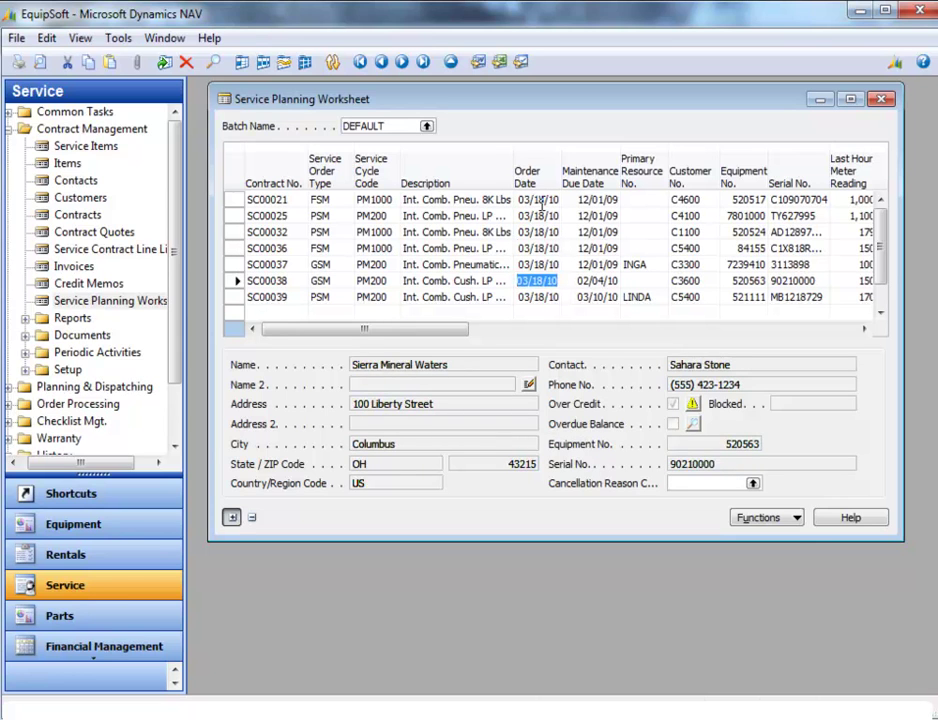
key(Down)
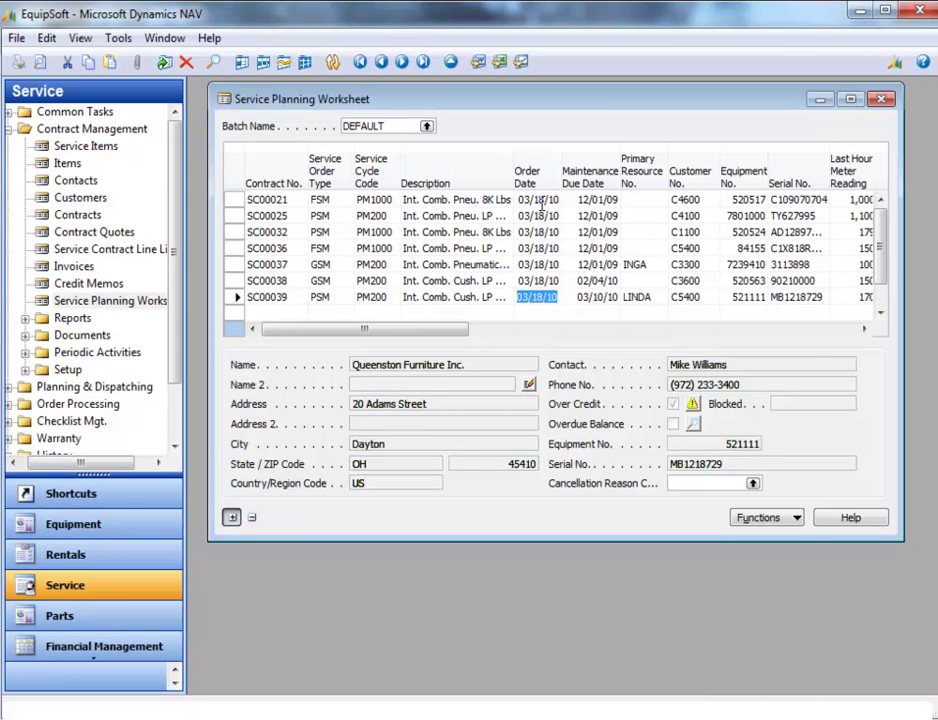
Delete the Sherway Nurseries suggestion for the Int. Comb. Pneumatic 3K Lbs truck and reschedule it with Don't Call Before 03/31/10
key(Up)
key(Up)
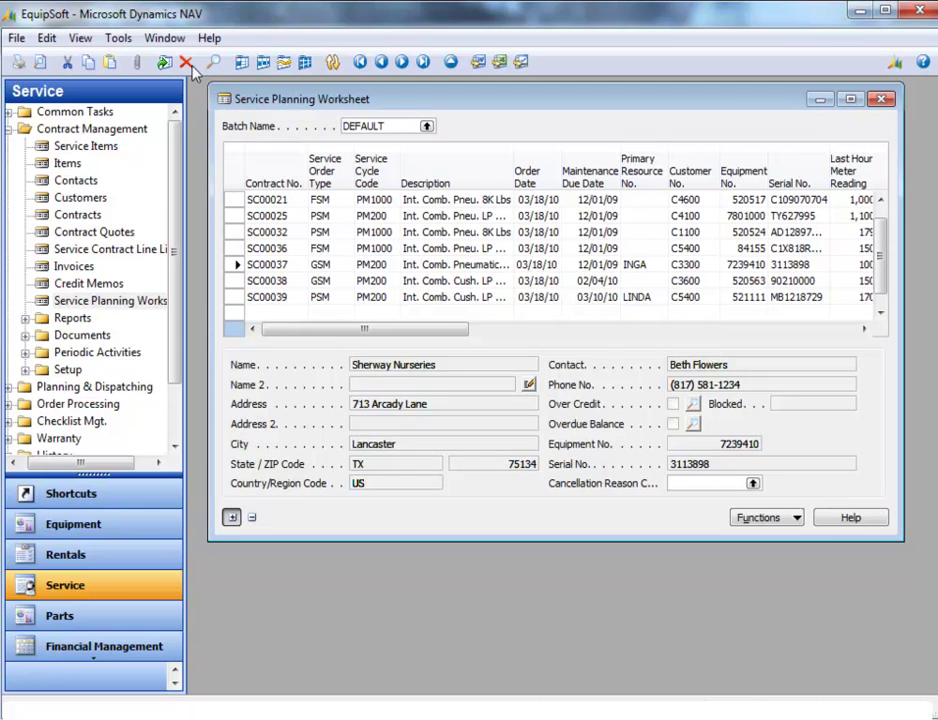
click(186, 63)
click(522, 380)
click(614, 535)
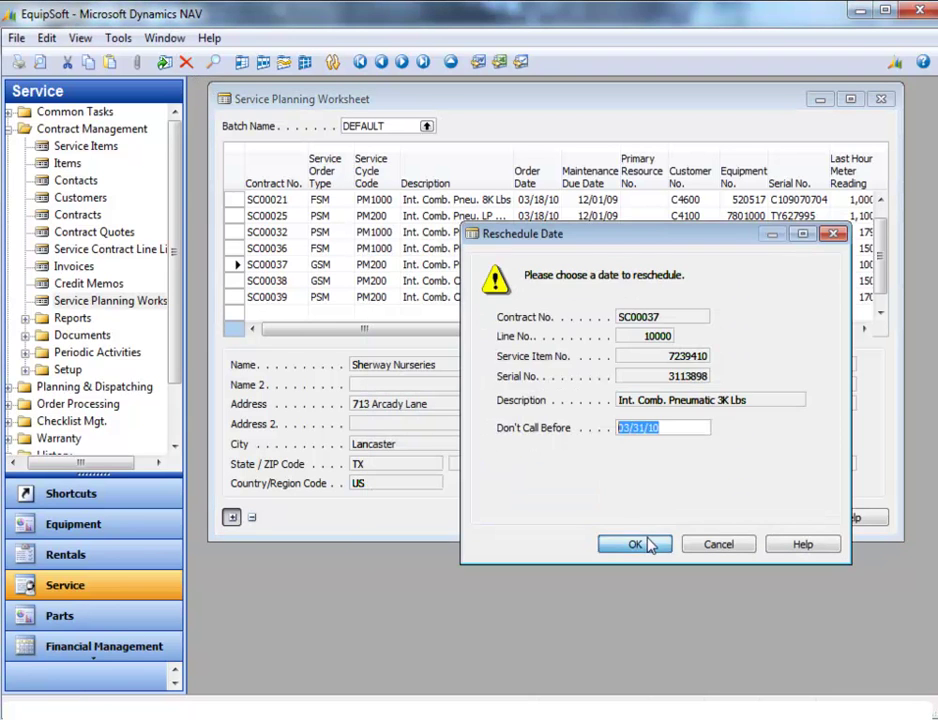
click(648, 544)
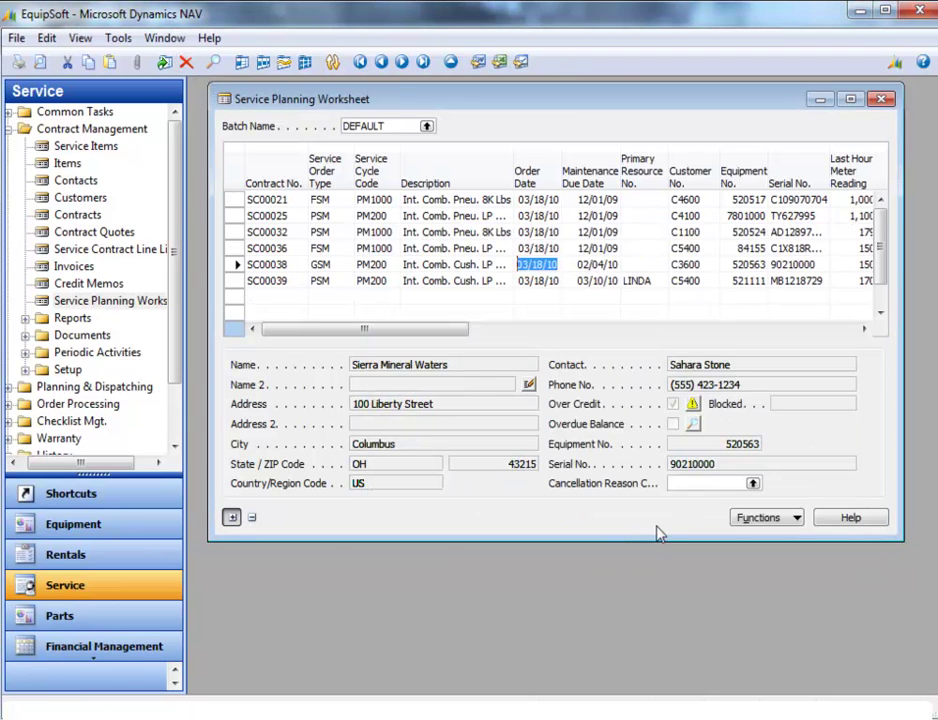
Select the Queenston Furniture Inc. PM200 suggestion and check the customer's over-credit status
click(590, 281)
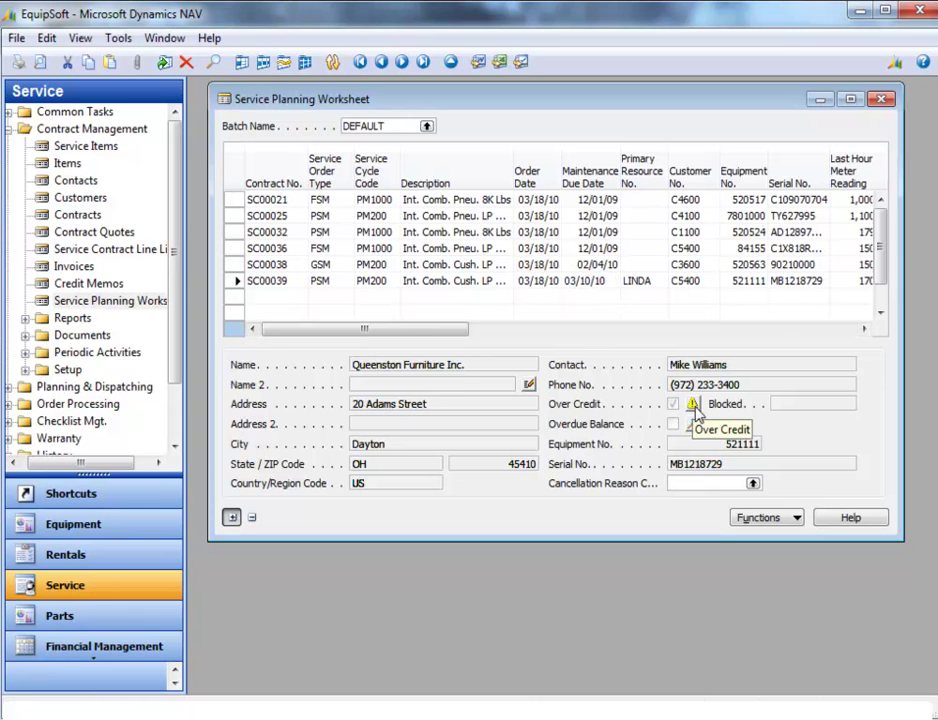